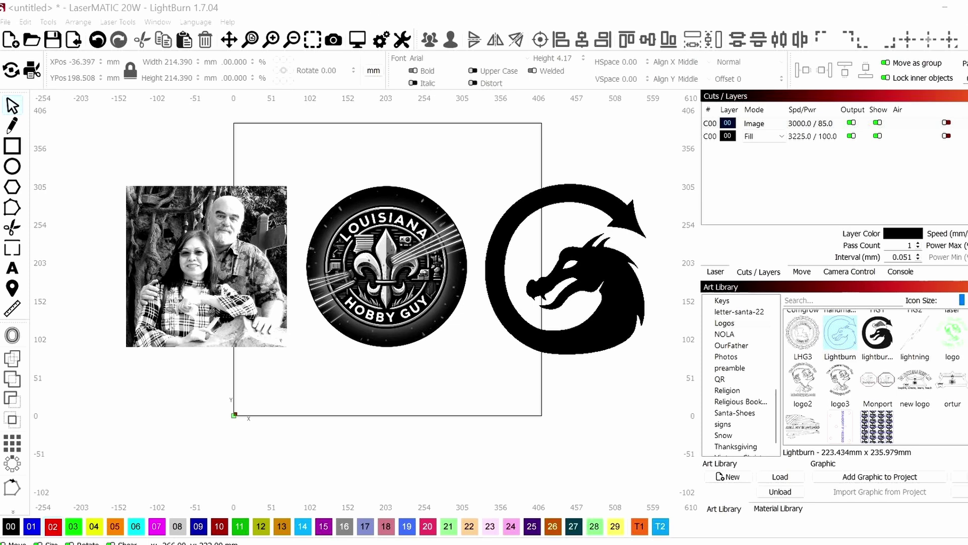
Step: Draw a rectangle covering the photo and put it on the red 02 Line layer
{"action": "left_click", "coordinate": [177, 254]}
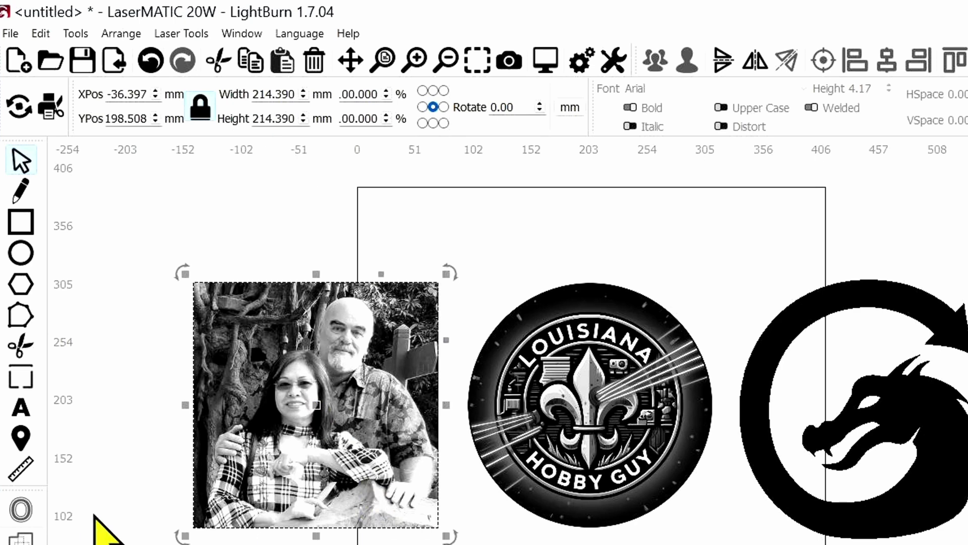
{"action": "left_click", "coordinate": [21, 223]}
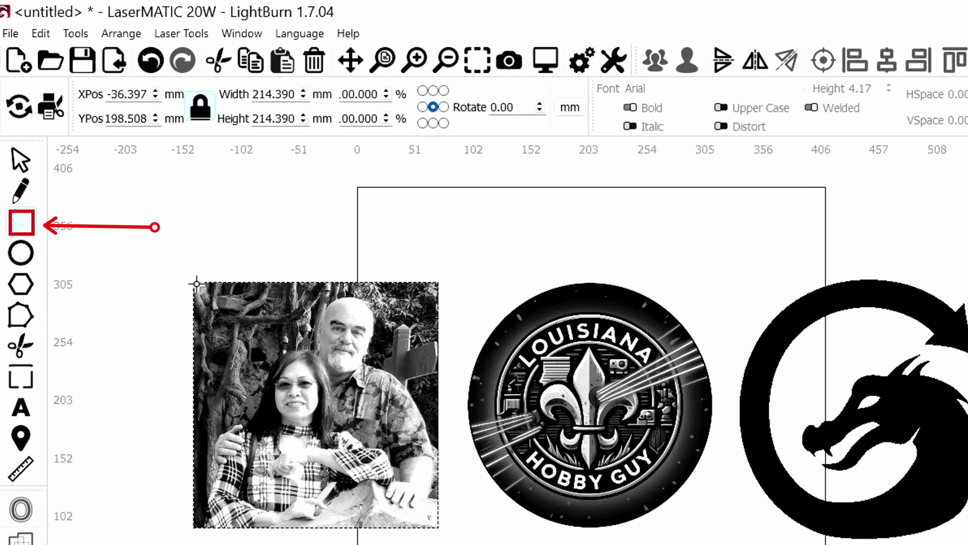
{"action": "mouse_move", "coordinate": [192, 285]}
{"action": "left_mouse_down"}
{"action": "mouse_move", "coordinate": [346, 454]}
{"action": "mouse_move", "coordinate": [410, 518]}
{"action": "mouse_move", "coordinate": [436, 527]}
{"action": "left_mouse_up"}
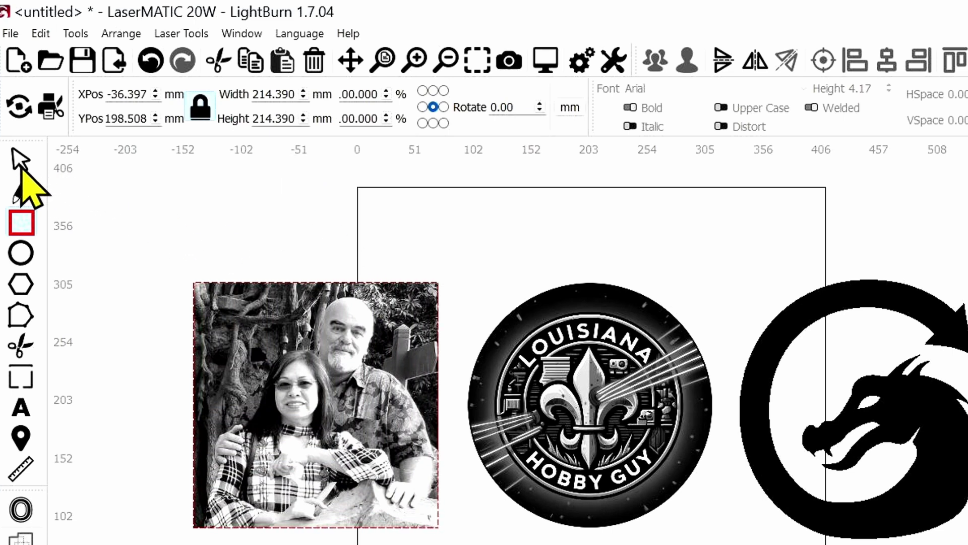
{"action": "left_click", "coordinate": [21, 167]}
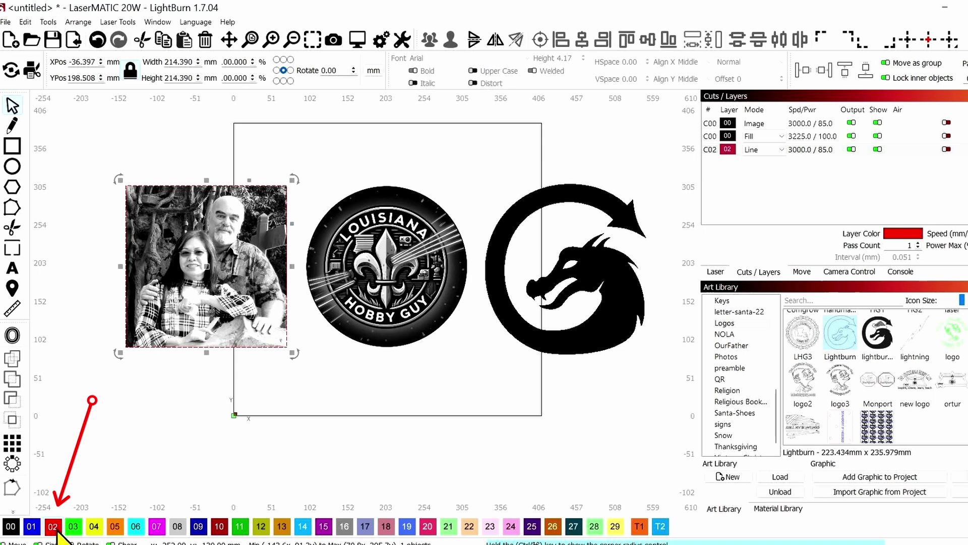
{"action": "left_click", "coordinate": [710, 150]}
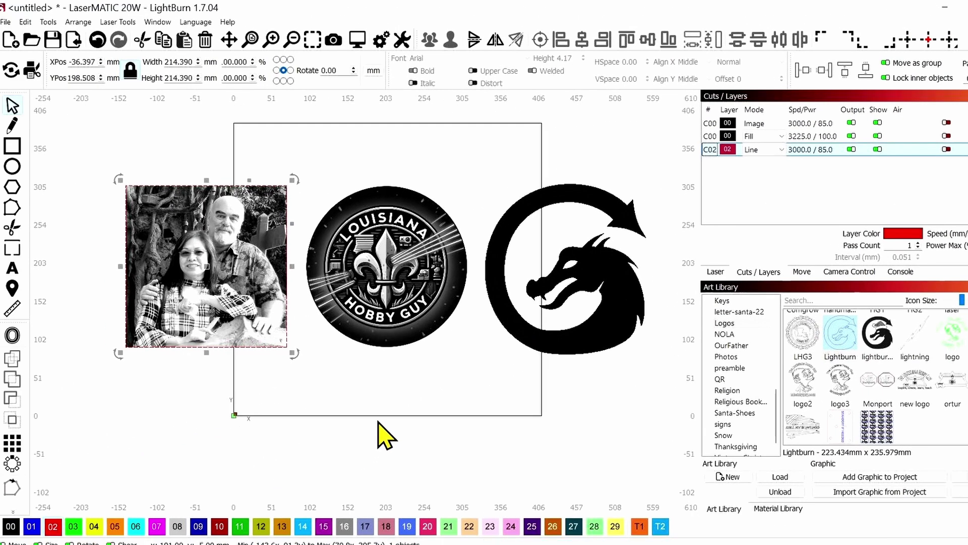
{"action": "left_click", "coordinate": [310, 456]}
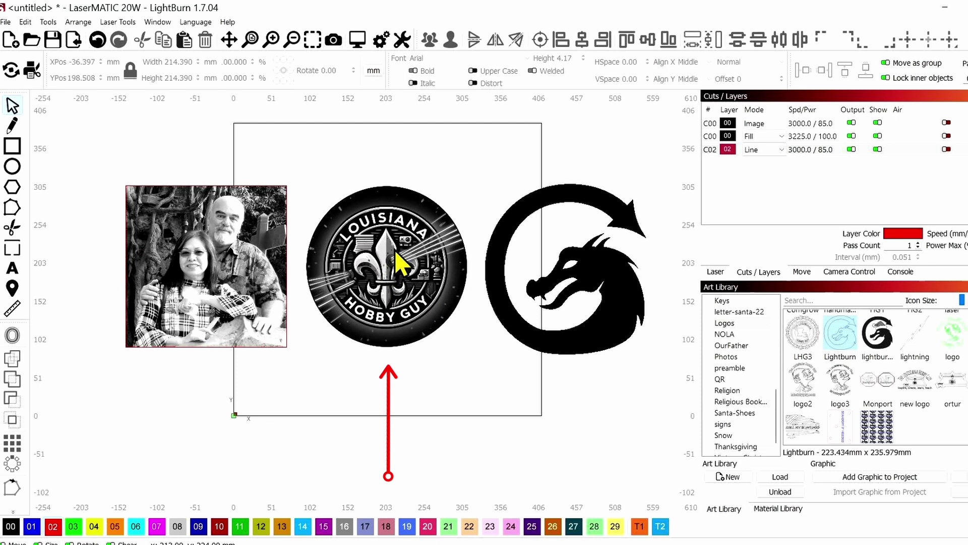
{"action": "scroll", "coordinate": [396, 252], "scroll_direction": "up", "scroll_amount": 2}
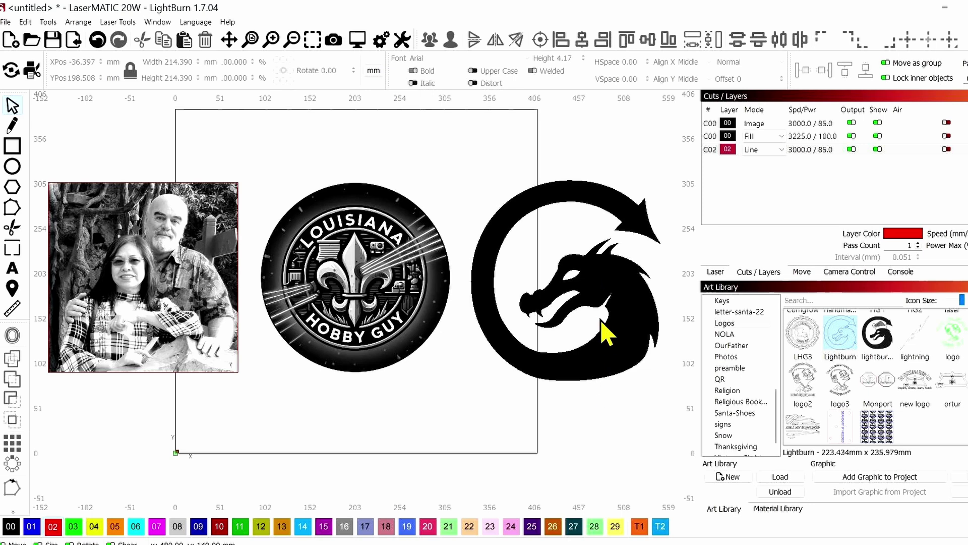
{"action": "left_click", "coordinate": [601, 302]}
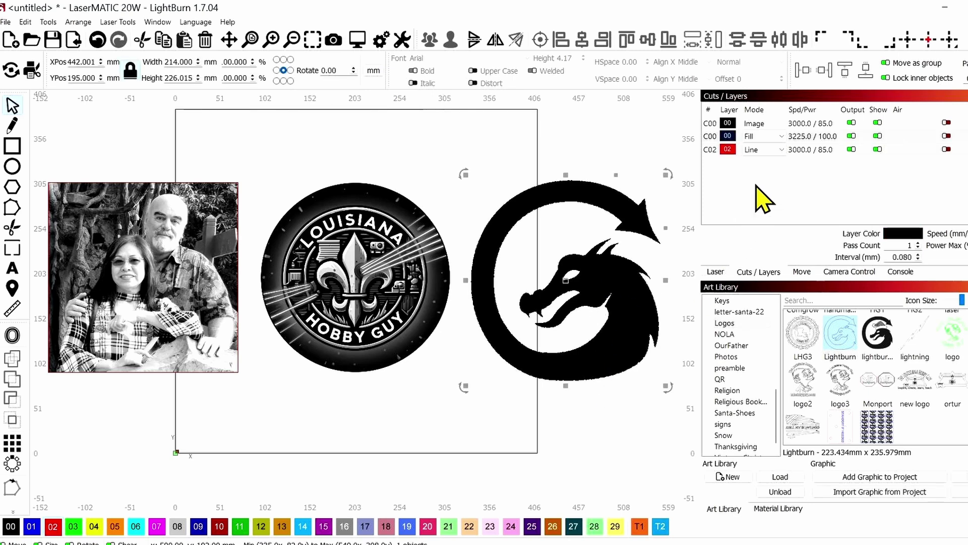
{"action": "left_click", "coordinate": [759, 137]}
{"action": "left_click", "coordinate": [753, 148]}
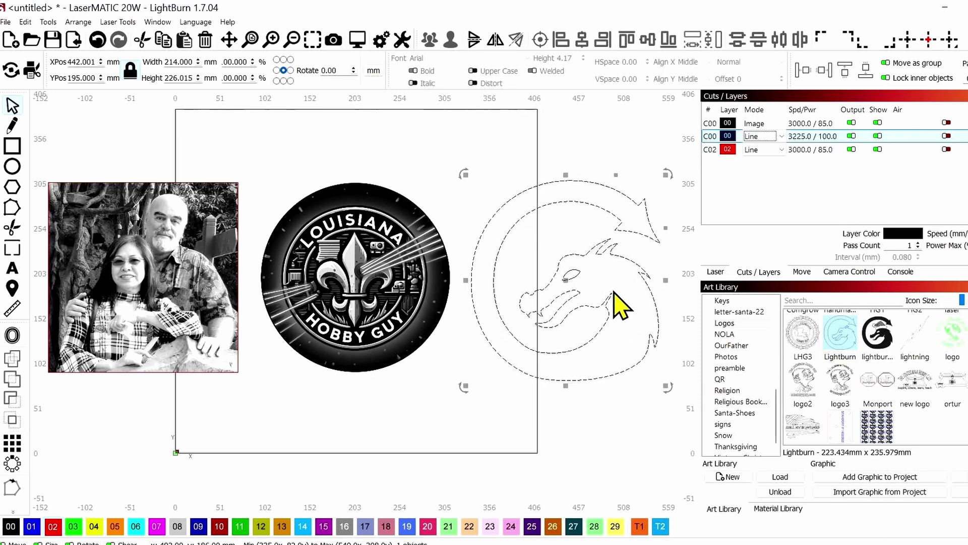
{"action": "left_click", "coordinate": [765, 138]}
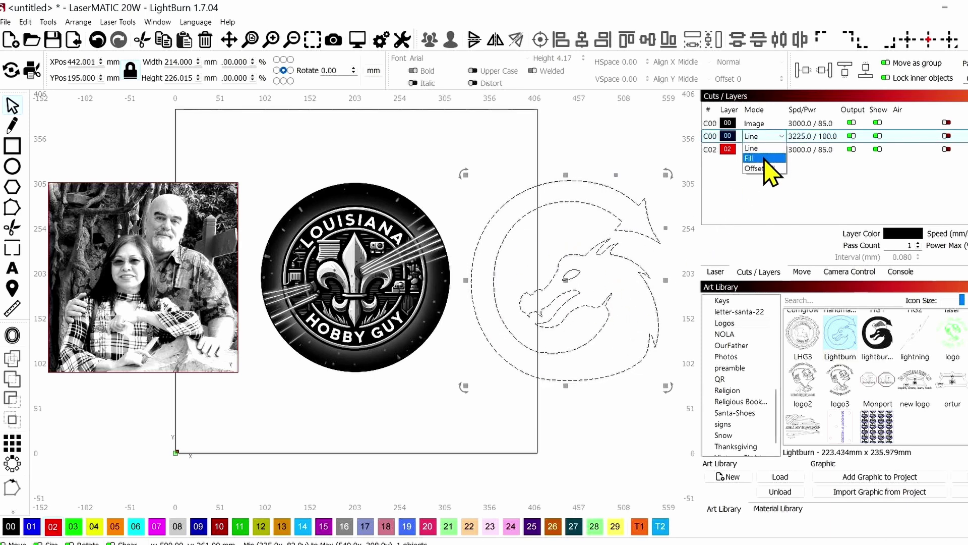
{"action": "left_click", "coordinate": [764, 160]}
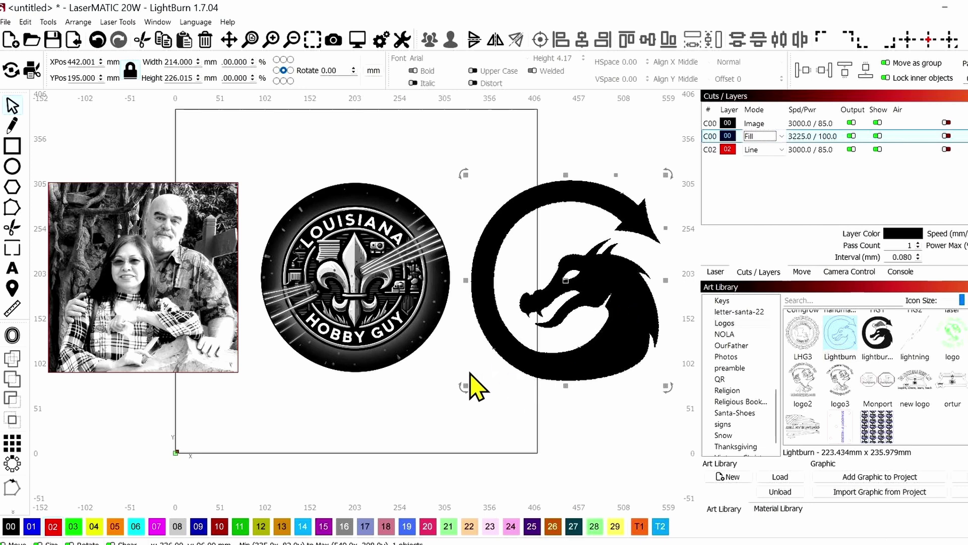
{"action": "left_click", "coordinate": [460, 411]}
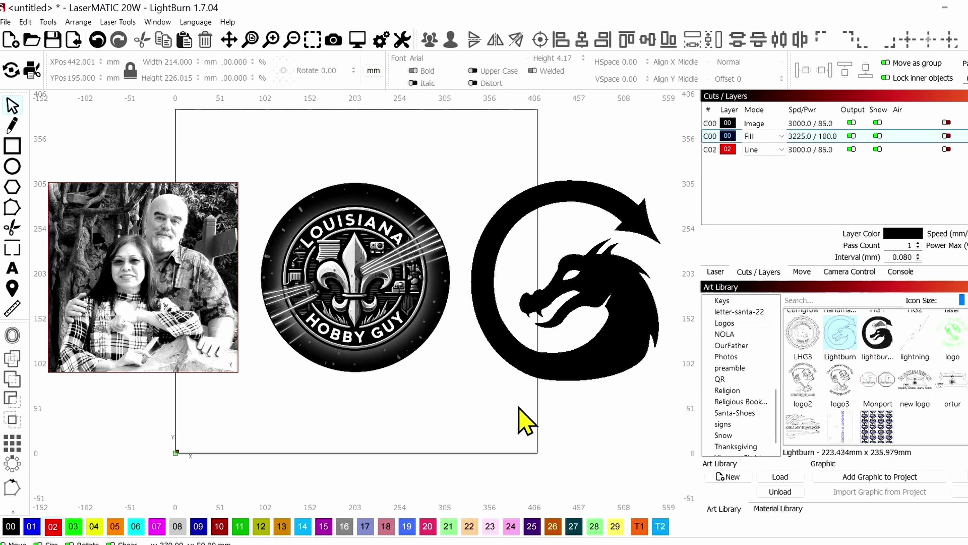
{"action": "left_click", "coordinate": [596, 375]}
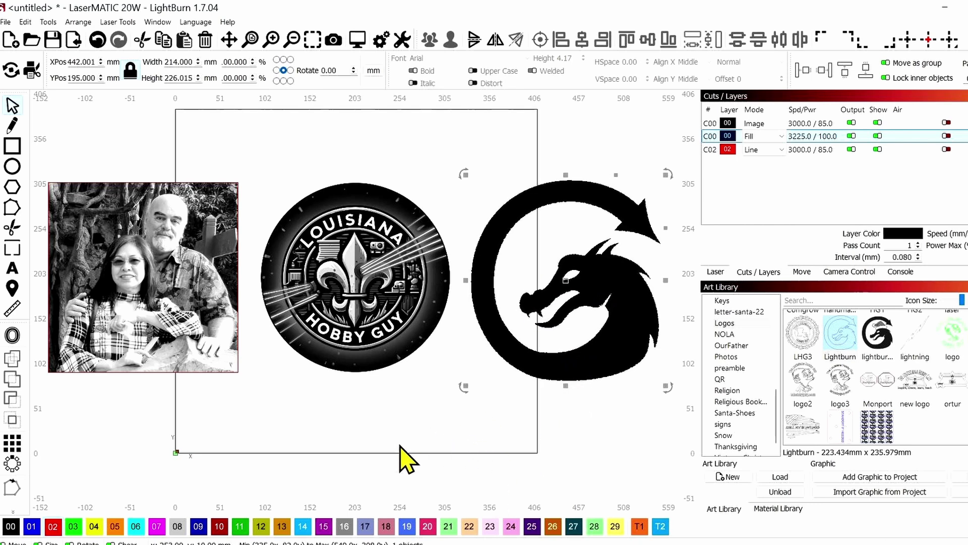
{"action": "left_click_drag", "start_coordinate": [413, 431], "coordinate": [438, 430]}
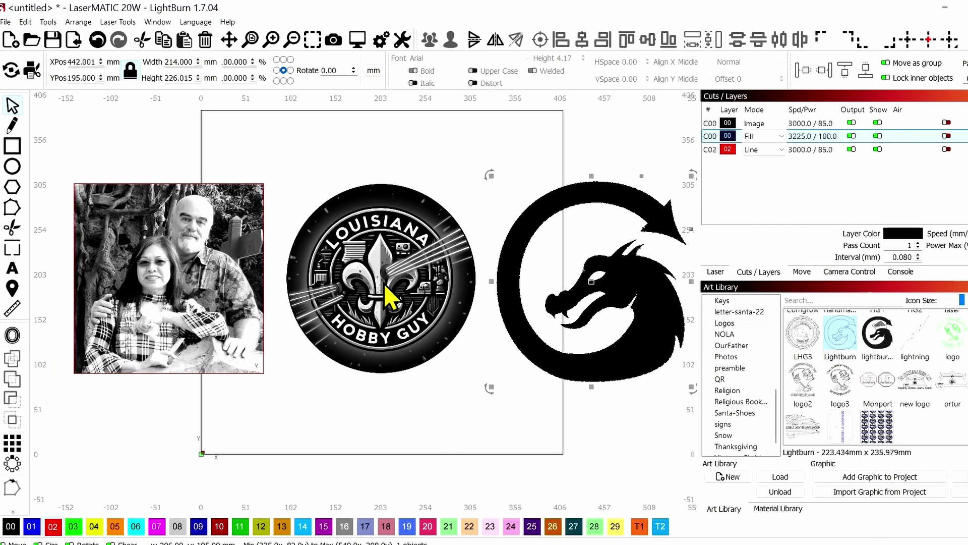
{"action": "left_click", "coordinate": [388, 416]}
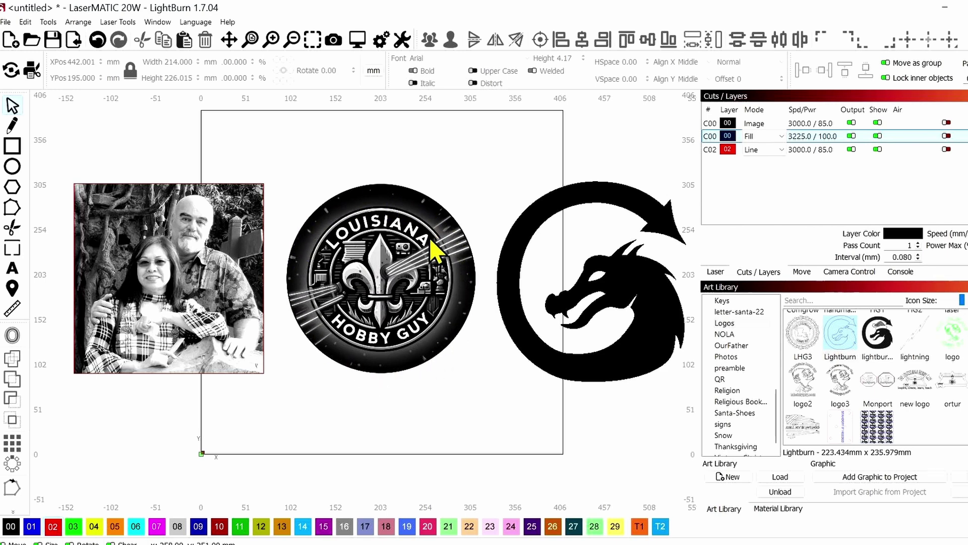
{"action": "left_click", "coordinate": [401, 275]}
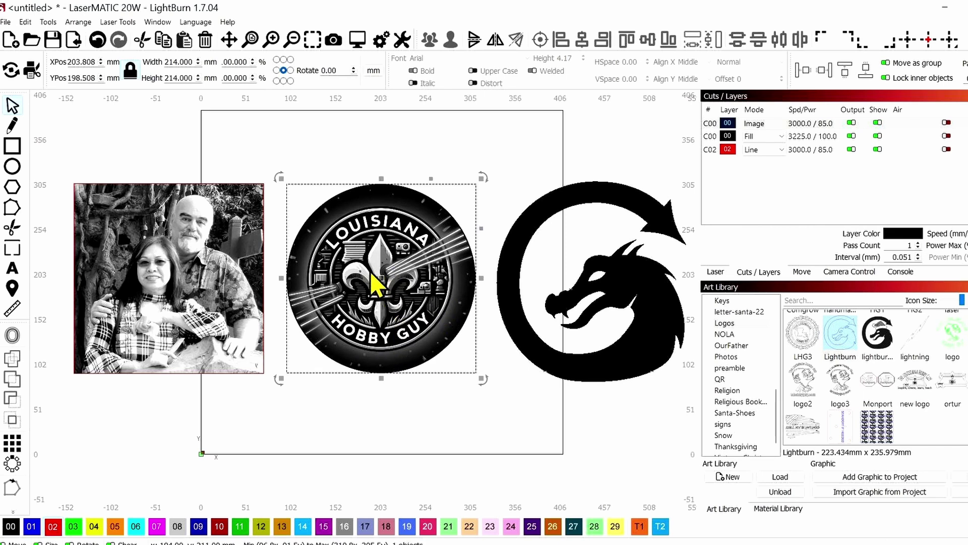
Step: Delete the red rectangle around the photo, then reselect the photo
{"action": "left_click", "coordinate": [229, 268]}
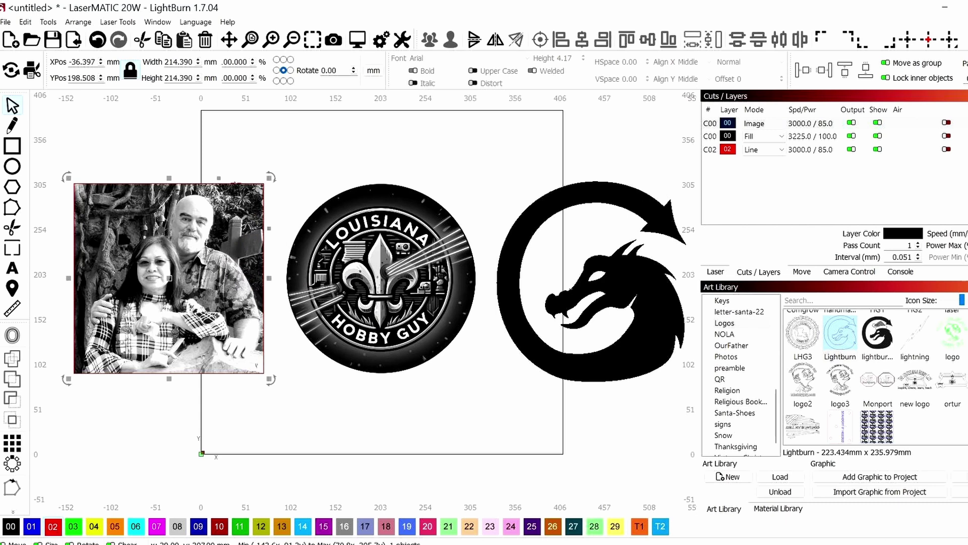
{"action": "left_click", "coordinate": [228, 268]}
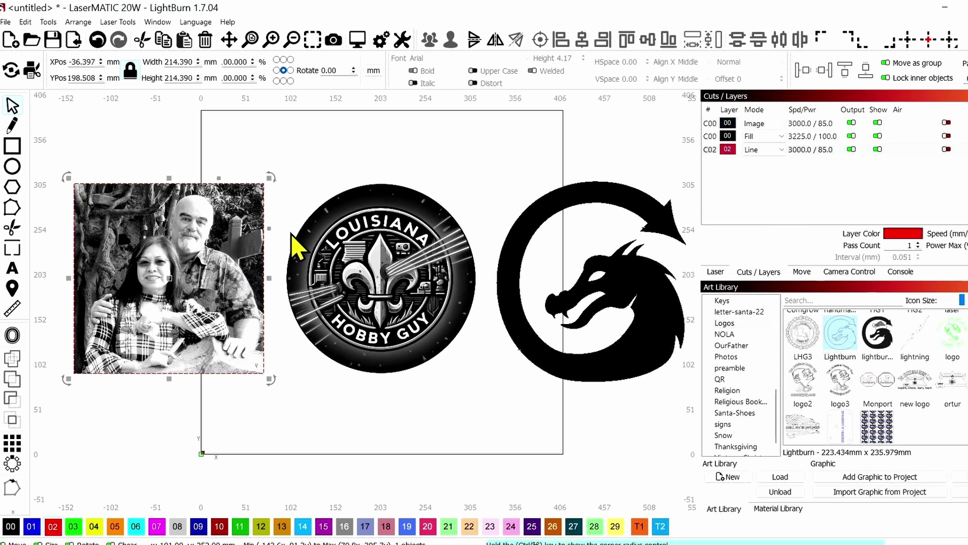
{"action": "key", "text": "Delete"}
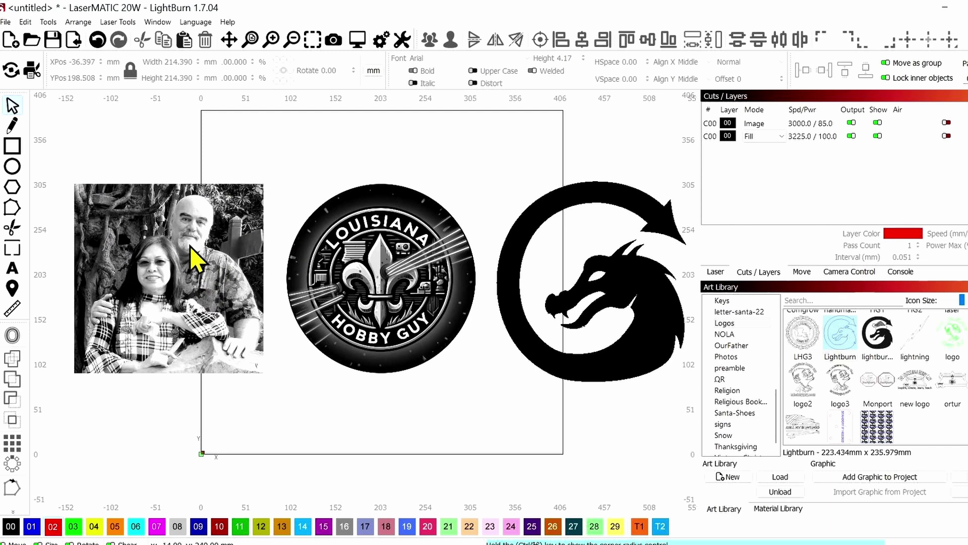
{"action": "left_click", "coordinate": [200, 263]}
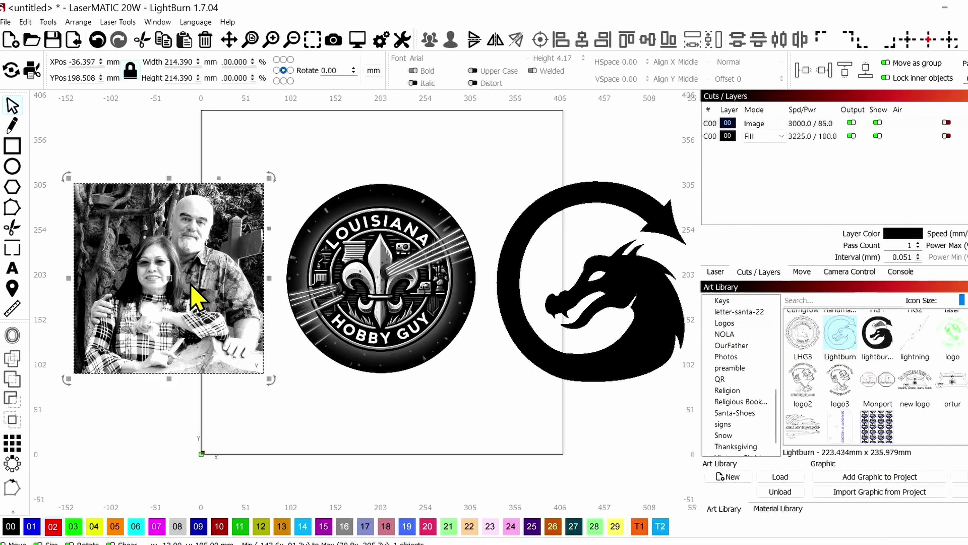
Step: Trace the photo with Trace Image at threshold 255 to create its outline
{"action": "right_click", "coordinate": [210, 247]}
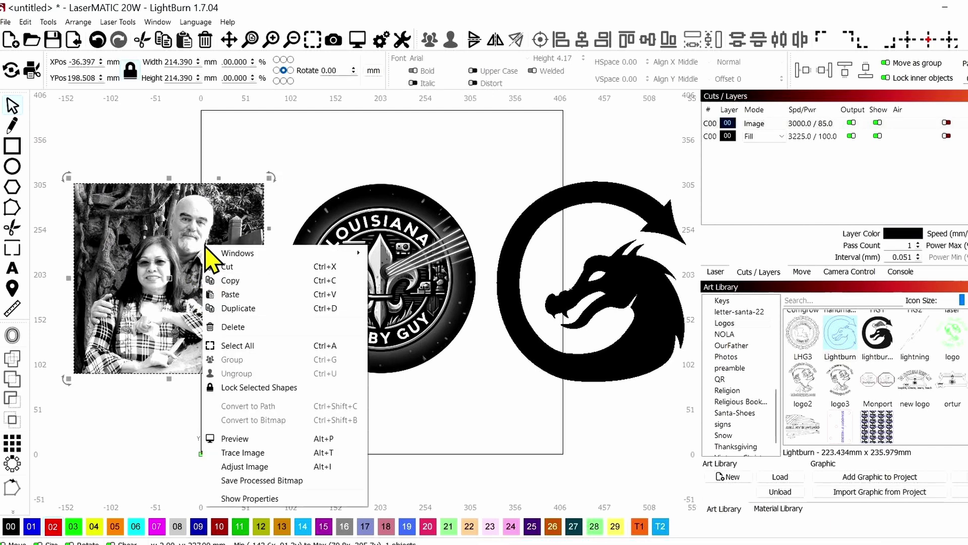
{"action": "left_click", "coordinate": [273, 452]}
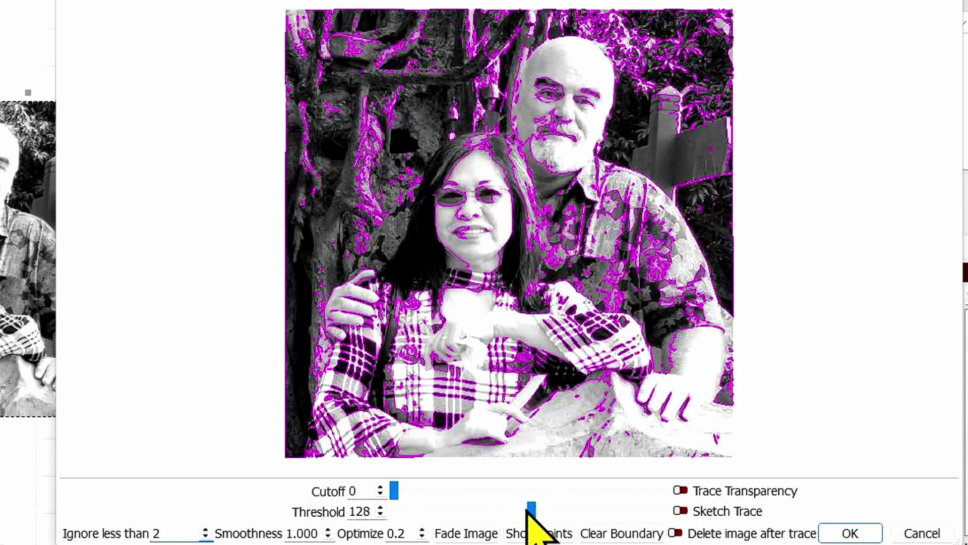
{"action": "left_click_drag", "start_coordinate": [532, 510], "coordinate": [672, 514]}
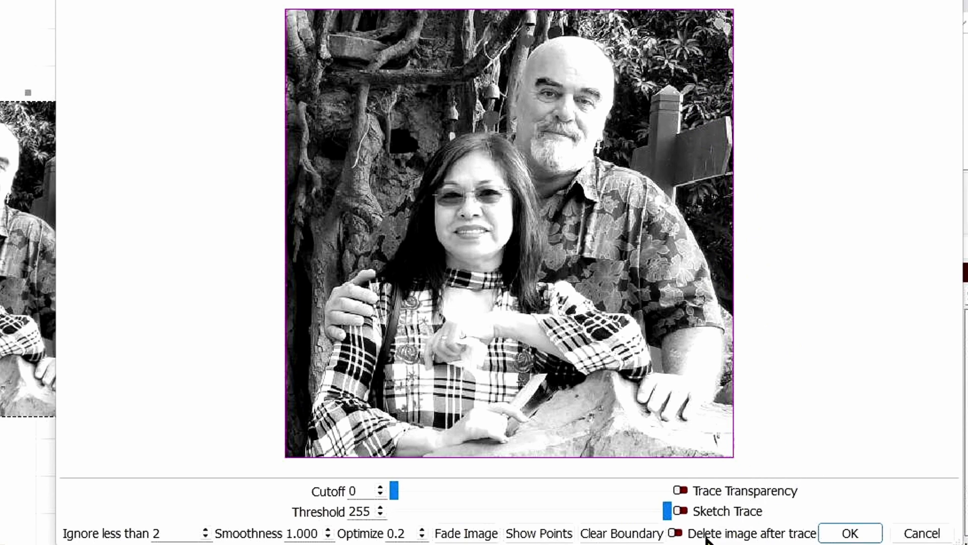
{"action": "left_click", "coordinate": [850, 535]}
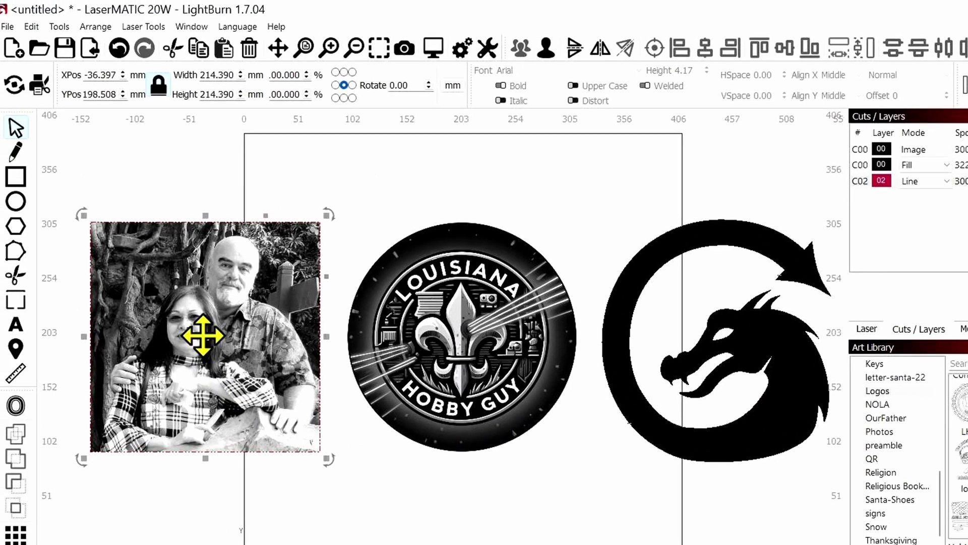
{"action": "mouse_move", "coordinate": [203, 335]}
{"action": "left_mouse_down"}
{"action": "mouse_move", "coordinate": [223, 407]}
{"action": "mouse_move", "coordinate": [229, 471]}
{"action": "mouse_move", "coordinate": [221, 488]}
{"action": "left_mouse_up"}
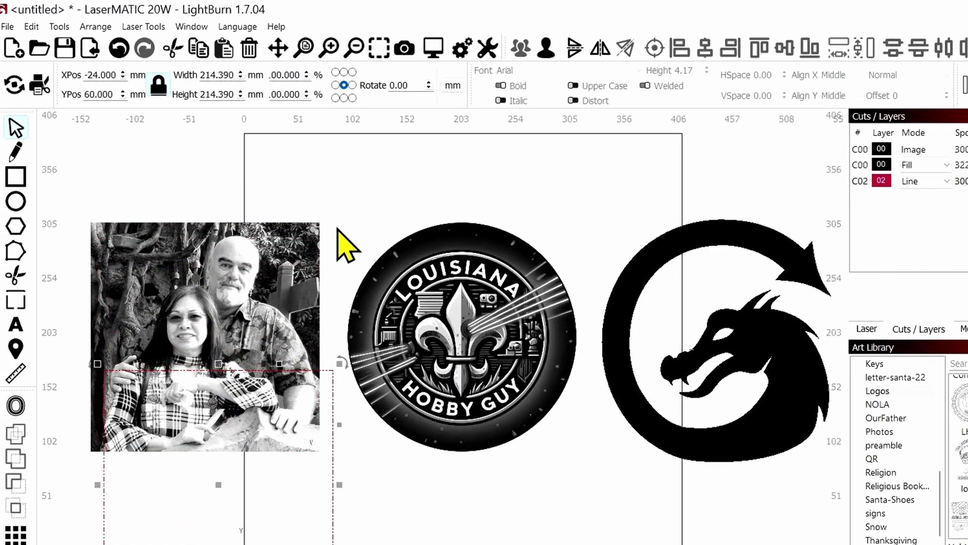
{"action": "left_click", "coordinate": [126, 50]}
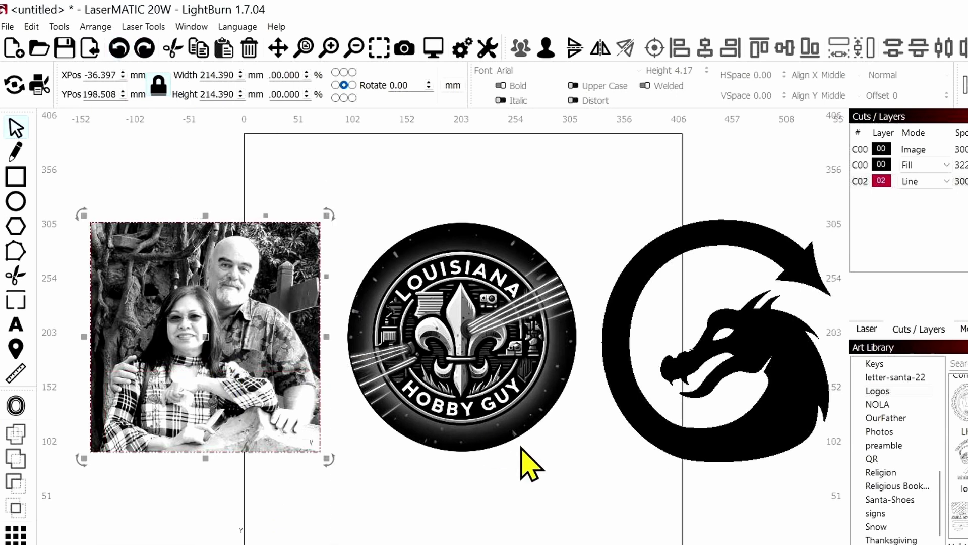
{"action": "left_click", "coordinate": [493, 322]}
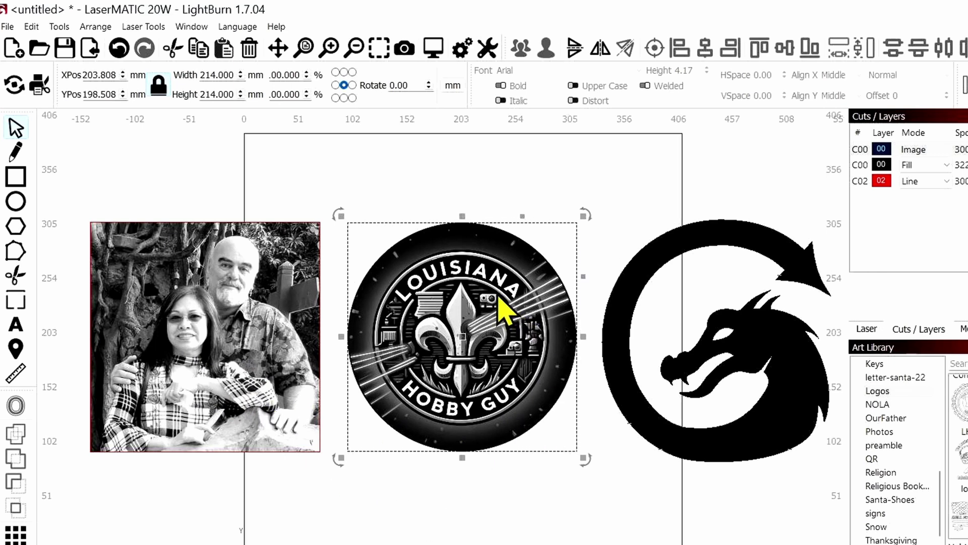
Step: Trace the round logo with a raised threshold and Trace Transparency switched on
{"action": "right_click", "coordinate": [504, 285]}
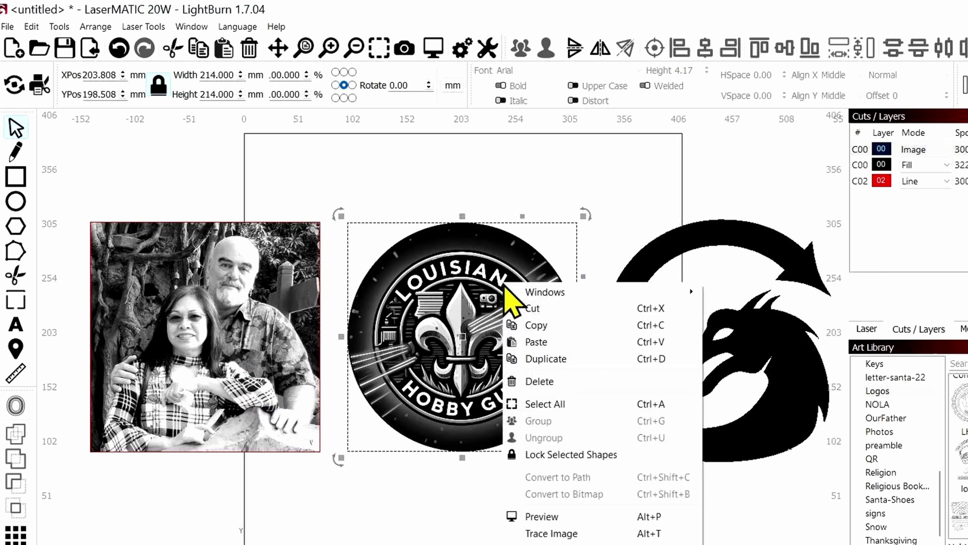
{"action": "left_click", "coordinate": [587, 533]}
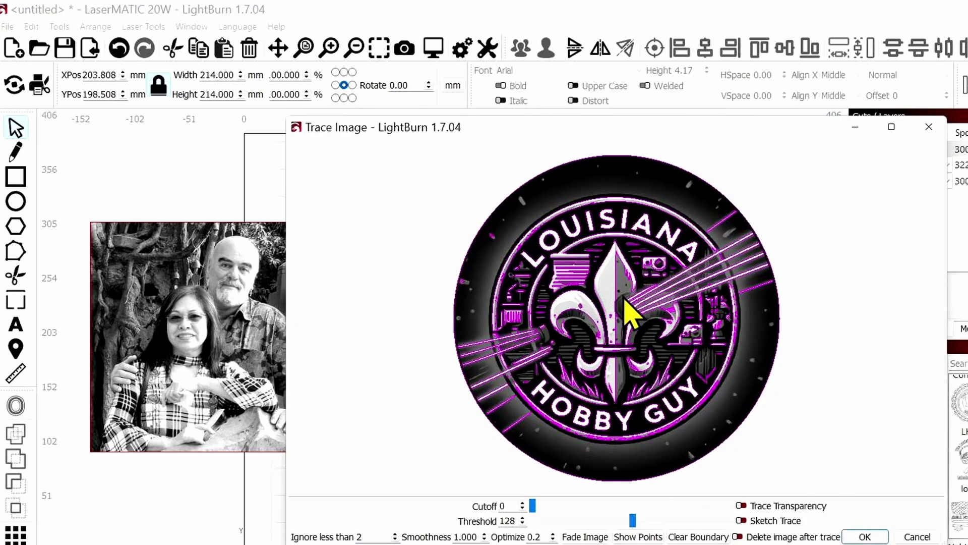
{"action": "left_click_drag", "start_coordinate": [635, 525], "coordinate": [736, 537]}
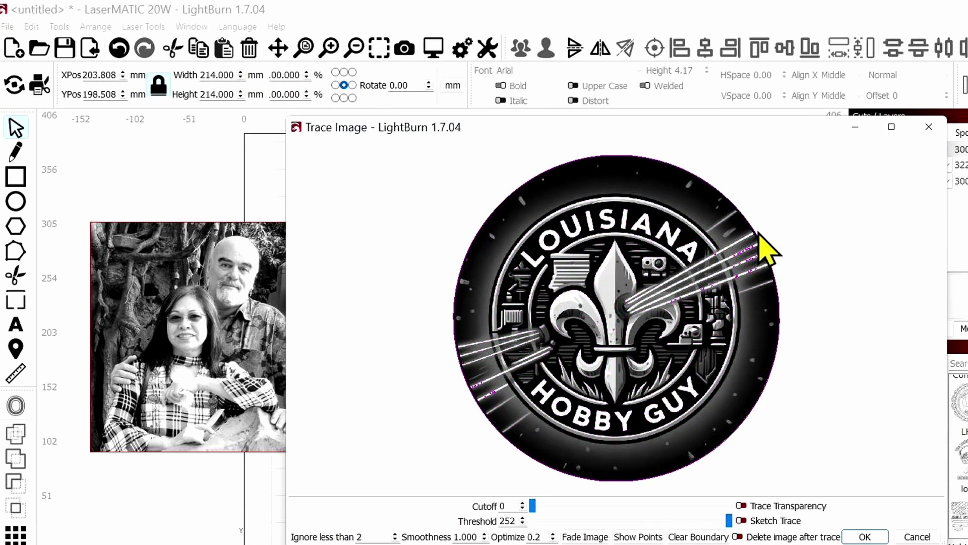
{"action": "scroll", "coordinate": [769, 262], "scroll_direction": "up", "scroll_amount": 4}
{"action": "scroll", "coordinate": [736, 298], "scroll_direction": "up", "scroll_amount": 2}
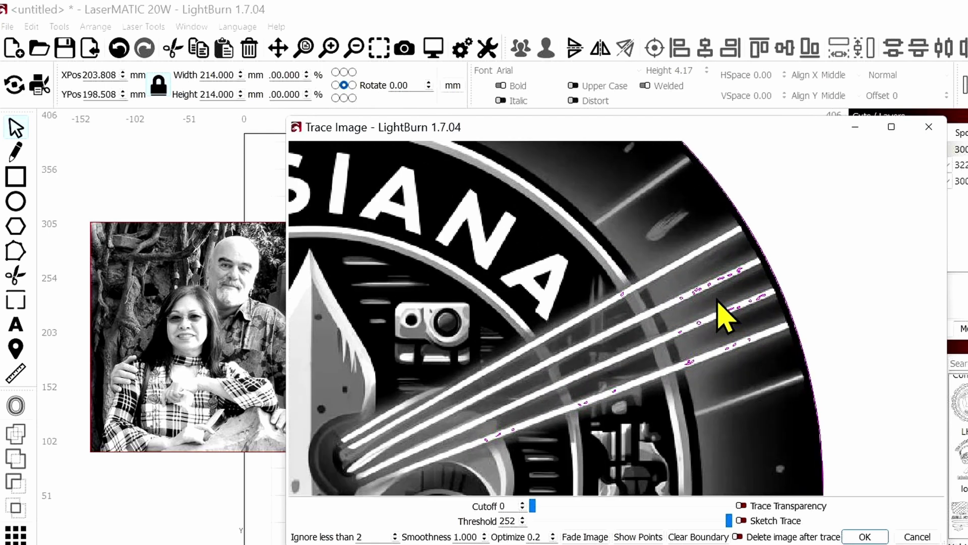
{"action": "scroll", "coordinate": [706, 318], "scroll_direction": "down", "scroll_amount": 6}
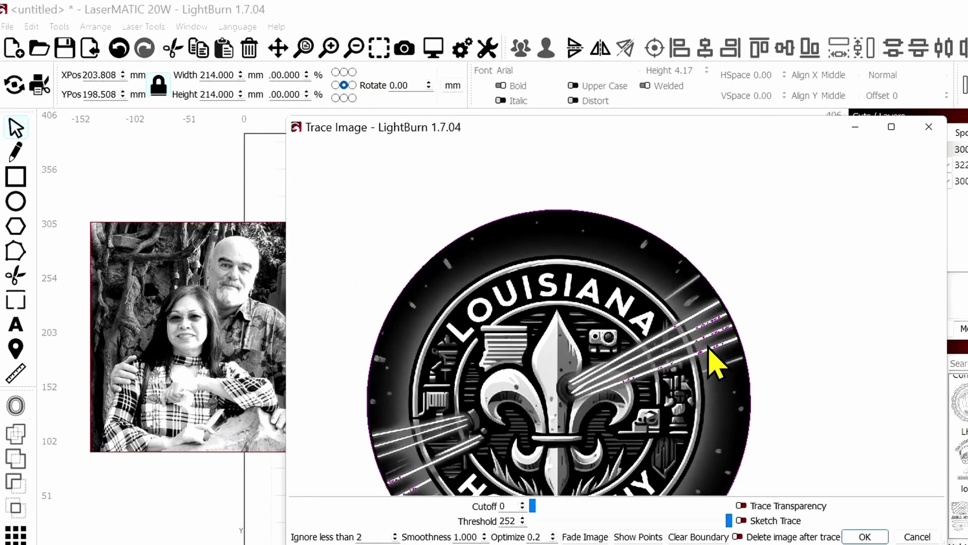
{"action": "scroll", "coordinate": [716, 371], "scroll_direction": "up", "scroll_amount": 4}
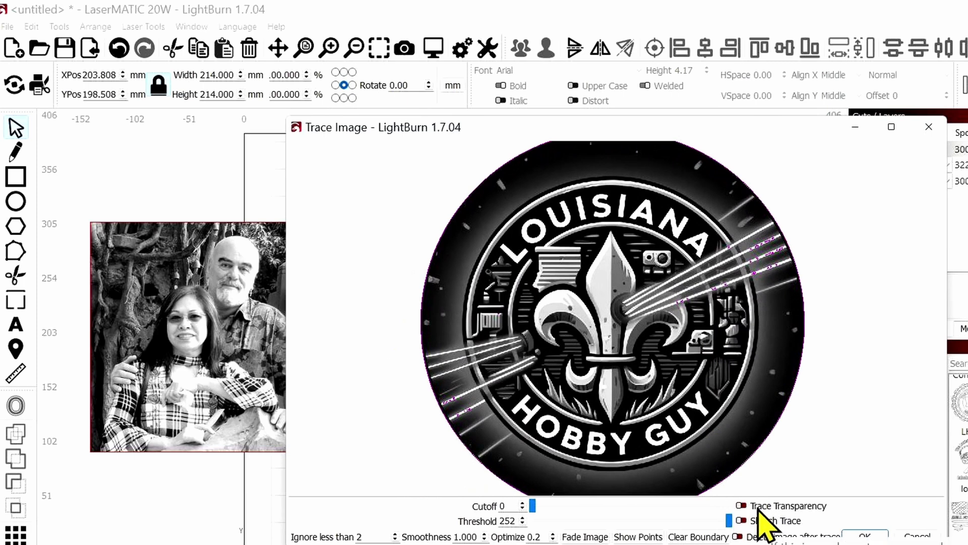
{"action": "left_click", "coordinate": [744, 508]}
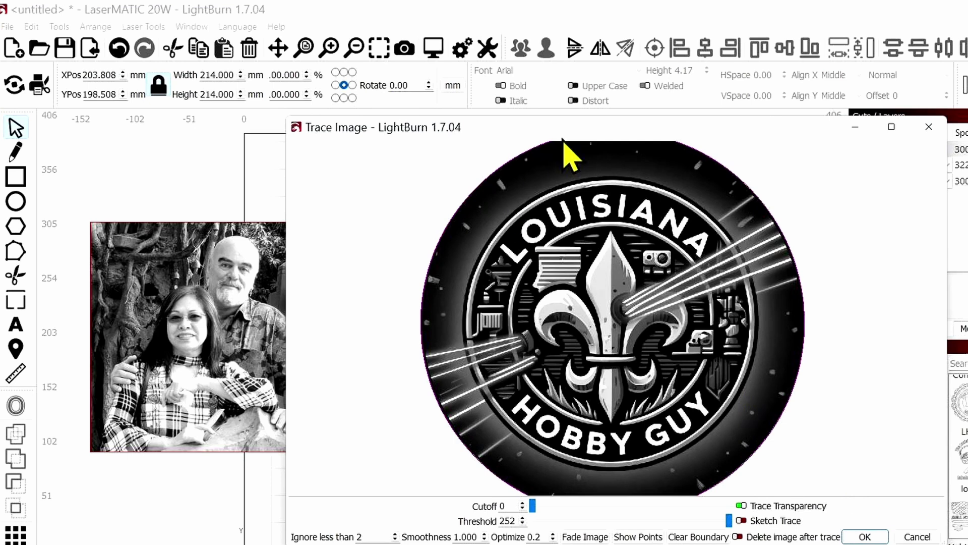
Step: Accept the logo trace and move the traced circle outline below the logo
{"action": "left_click", "coordinate": [864, 536]}
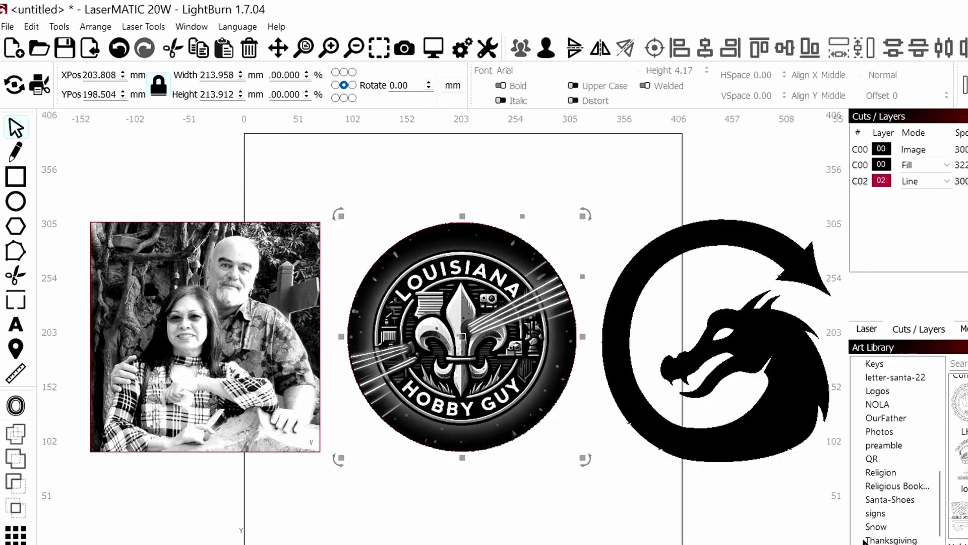
{"action": "mouse_move", "coordinate": [462, 338]}
{"action": "left_mouse_down"}
{"action": "mouse_move", "coordinate": [493, 458]}
{"action": "mouse_move", "coordinate": [485, 468]}
{"action": "left_mouse_up"}
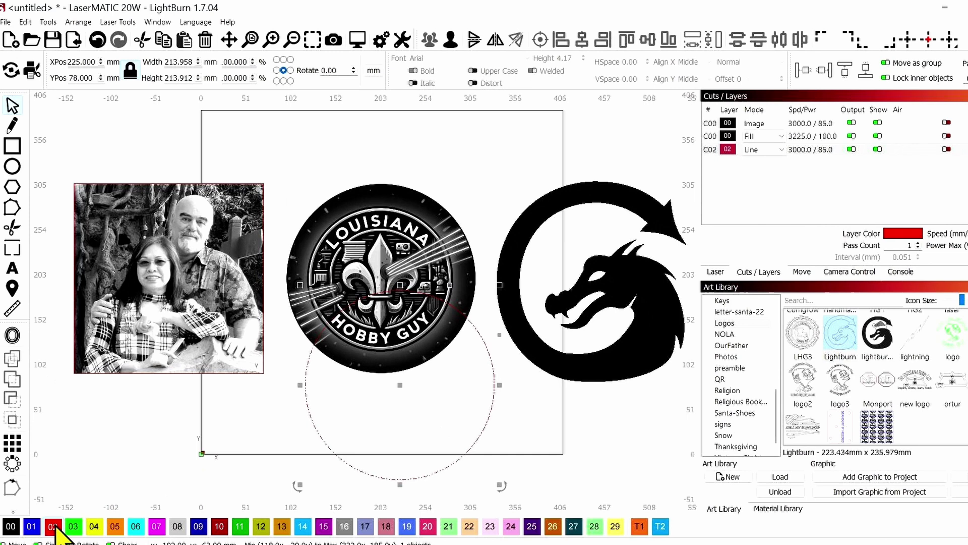
{"action": "left_click", "coordinate": [395, 244]}
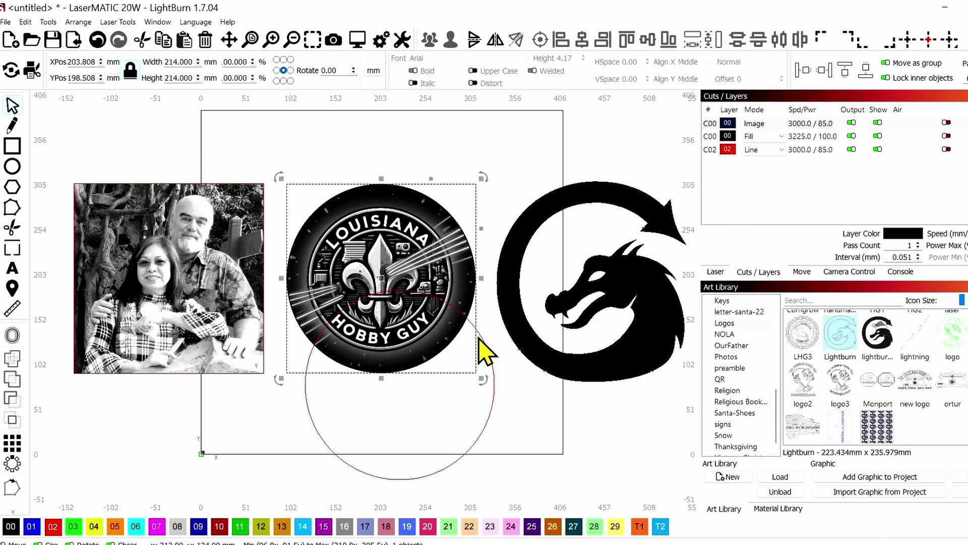
{"action": "left_click", "coordinate": [333, 452]}
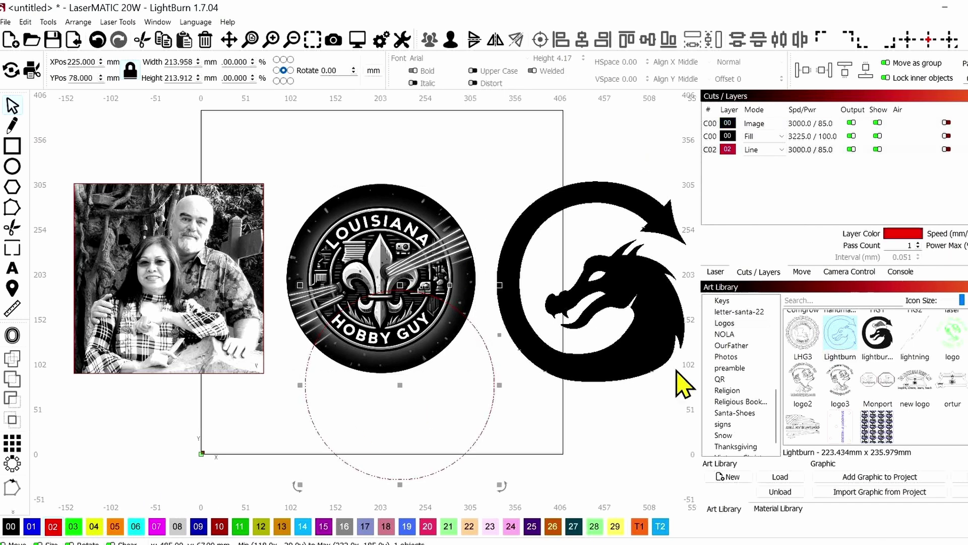
Step: Switch the red C02 layer mode to Fill, then back to Line
{"action": "left_click", "coordinate": [777, 150]}
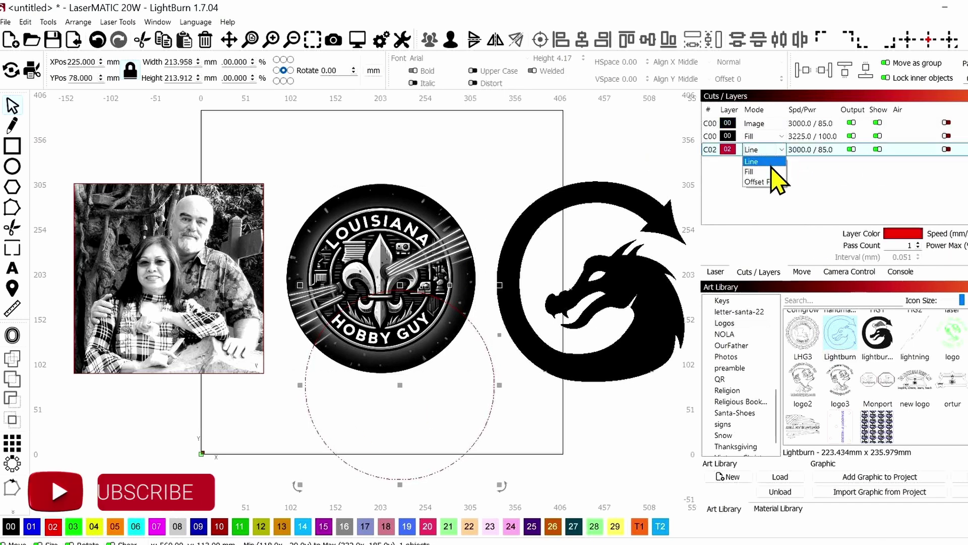
{"action": "left_click", "coordinate": [756, 172]}
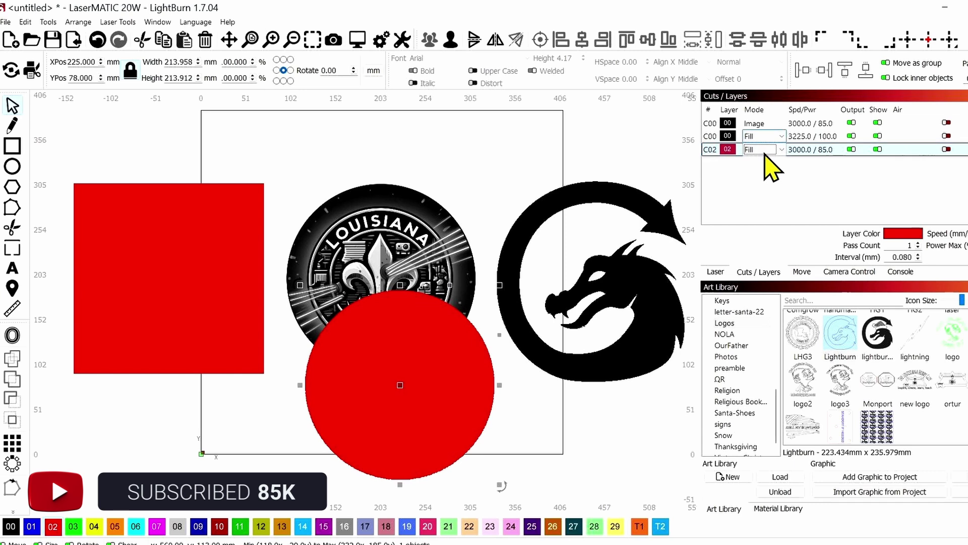
{"action": "left_click", "coordinate": [765, 154]}
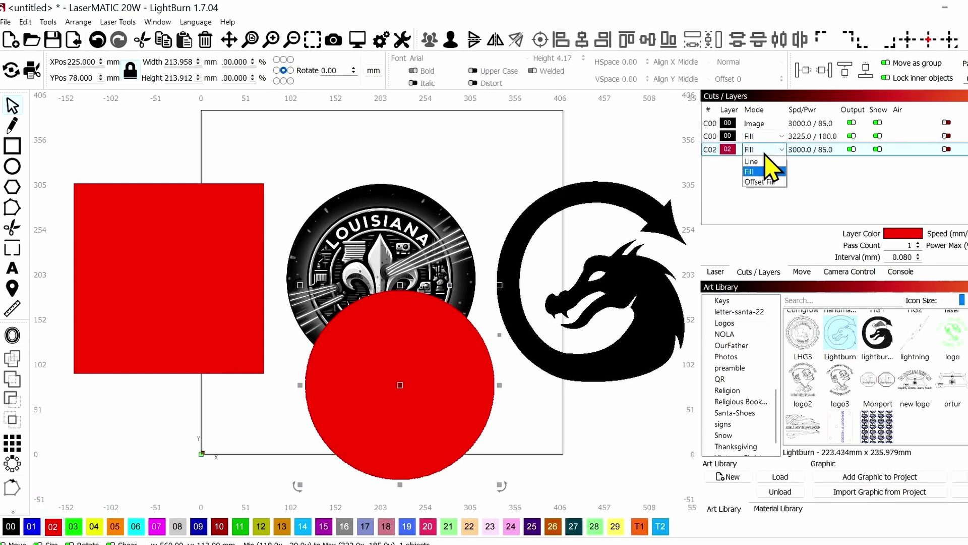
{"action": "left_click", "coordinate": [756, 162]}
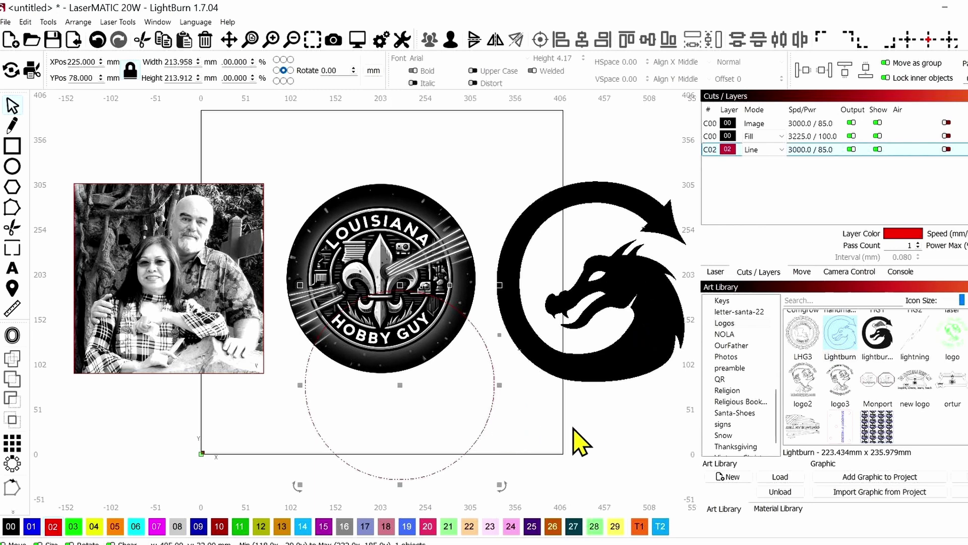
Step: Delete the traced circle outline and zoom in around the logo
{"action": "key", "text": "Delete"}
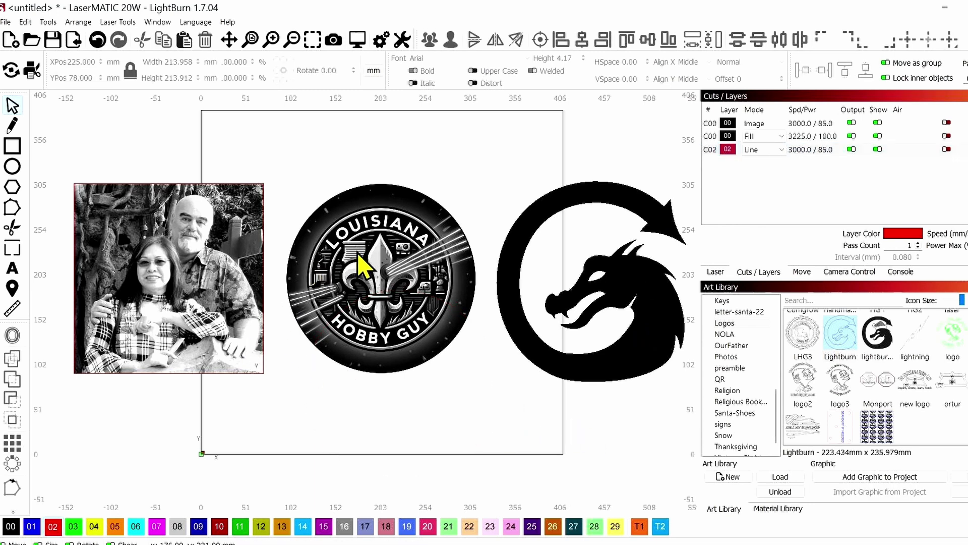
{"action": "scroll", "coordinate": [361, 265], "scroll_direction": "up", "scroll_amount": 3}
{"action": "scroll", "coordinate": [358, 255], "scroll_direction": "up", "scroll_amount": 1}
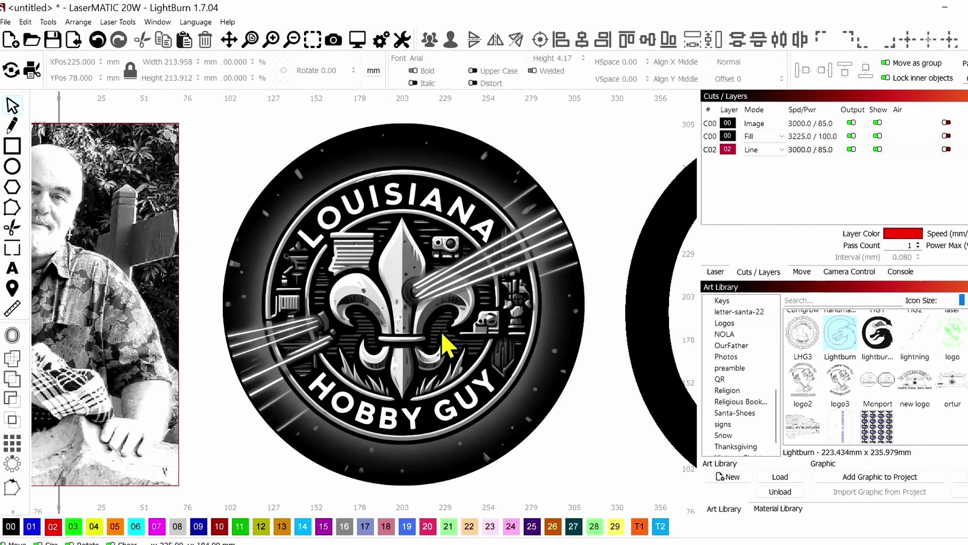
{"action": "scroll", "coordinate": [442, 345], "scroll_direction": "up", "scroll_amount": 1}
{"action": "scroll", "coordinate": [434, 344], "scroll_direction": "down", "scroll_amount": 1}
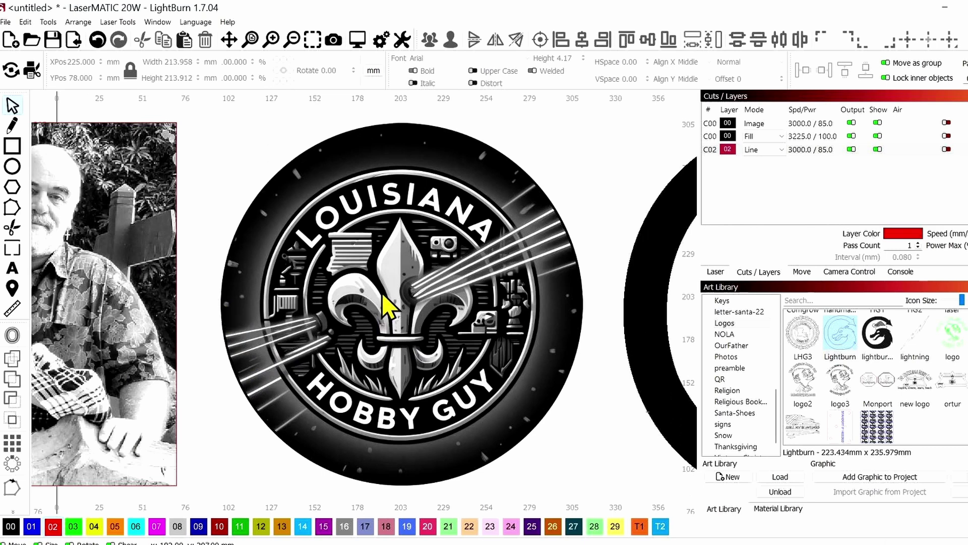
{"action": "scroll", "coordinate": [384, 313], "scroll_direction": "down", "scroll_amount": 2}
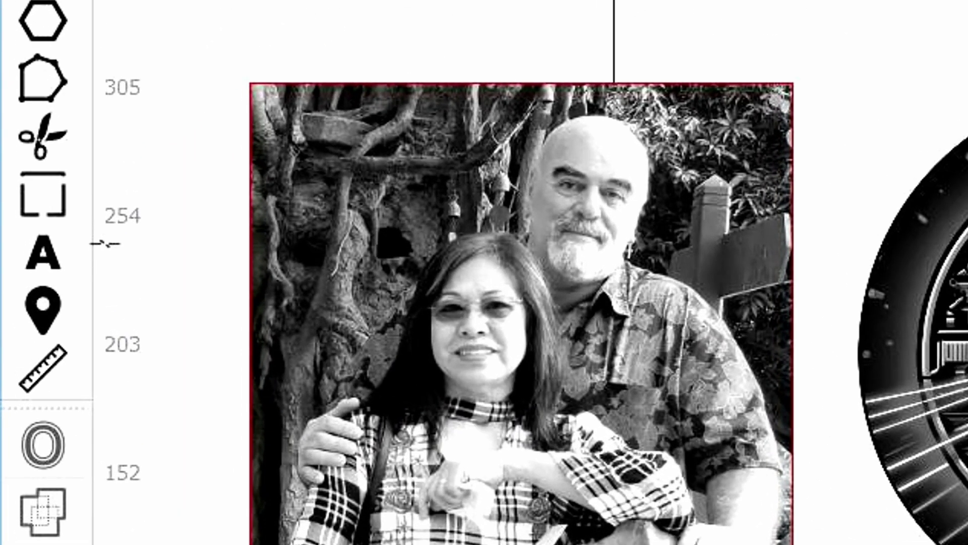
Step: Drag a vertical and a horizontal guide line out across the logo's centre
{"action": "left_click_drag", "start_coordinate": [104, 244], "coordinate": [967, 244]}
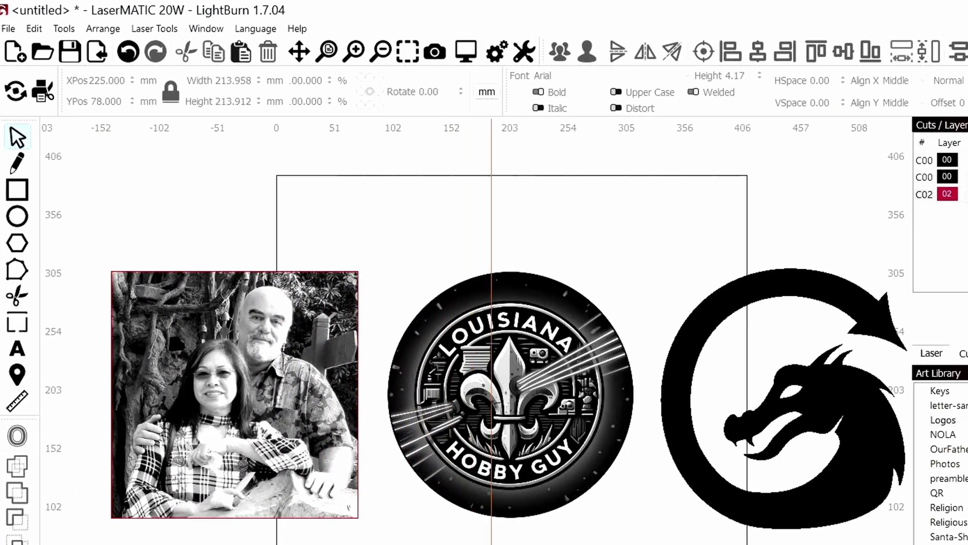
{"action": "left_click_drag", "start_coordinate": [492, 244], "coordinate": [510, 244]}
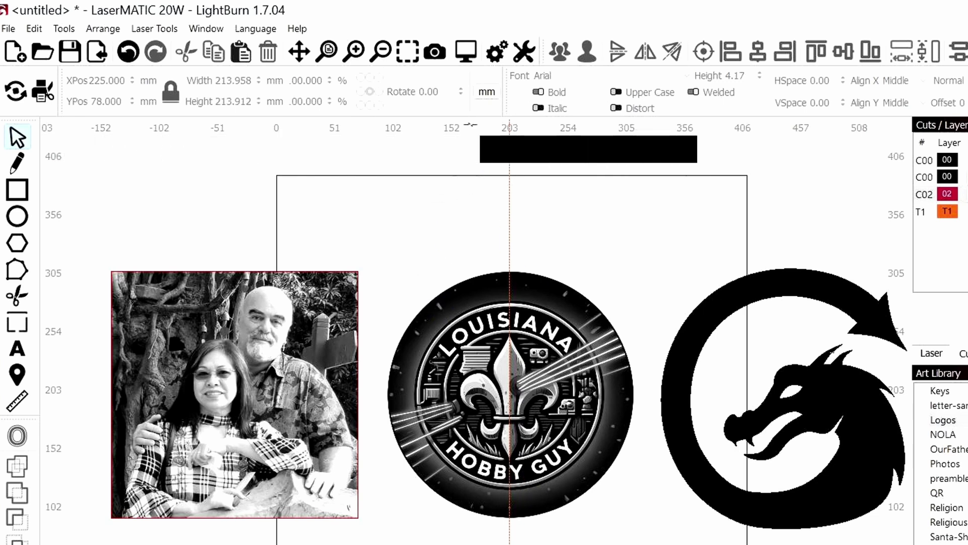
{"action": "left_click_drag", "start_coordinate": [471, 124], "coordinate": [471, 392]}
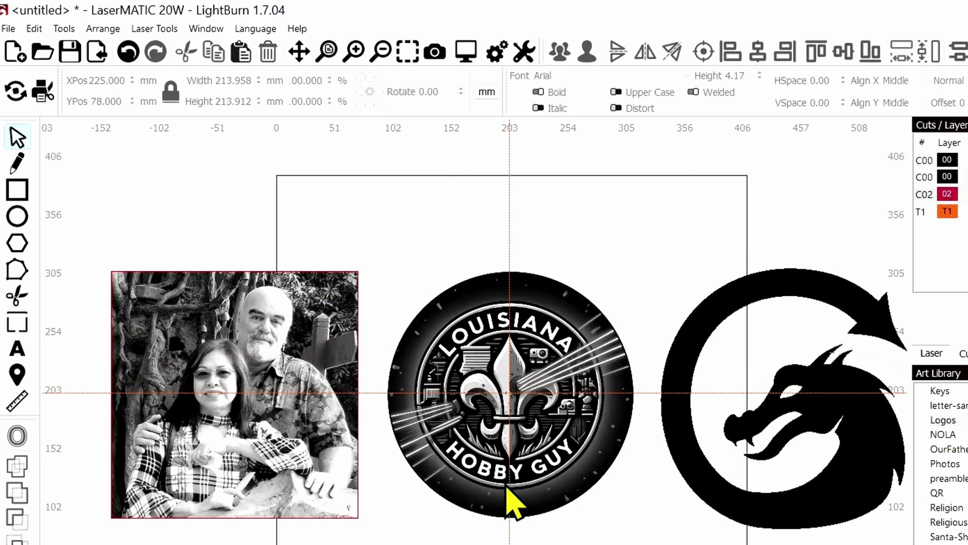
{"action": "scroll", "coordinate": [620, 421], "scroll_direction": "up", "scroll_amount": 2}
{"action": "scroll", "coordinate": [505, 355], "scroll_direction": "up", "scroll_amount": 1}
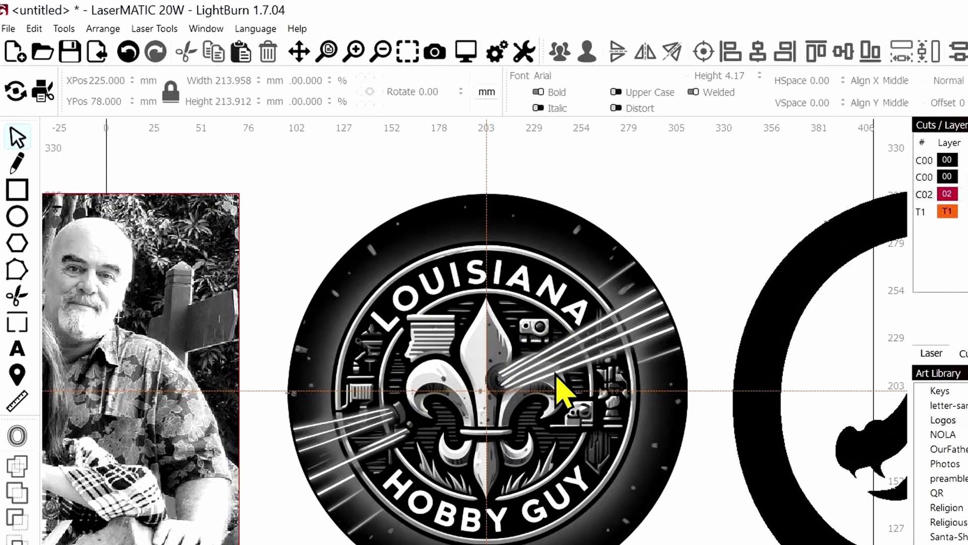
Step: Centre the horizontal guide line on the logo with the alignment toolbar
{"action": "left_click", "coordinate": [545, 404]}
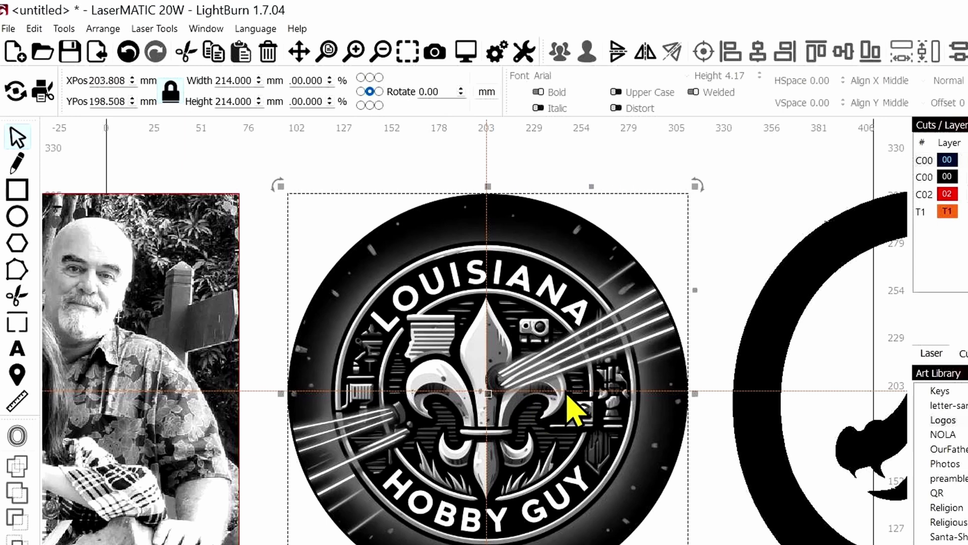
{"action": "left_click", "coordinate": [711, 391]}
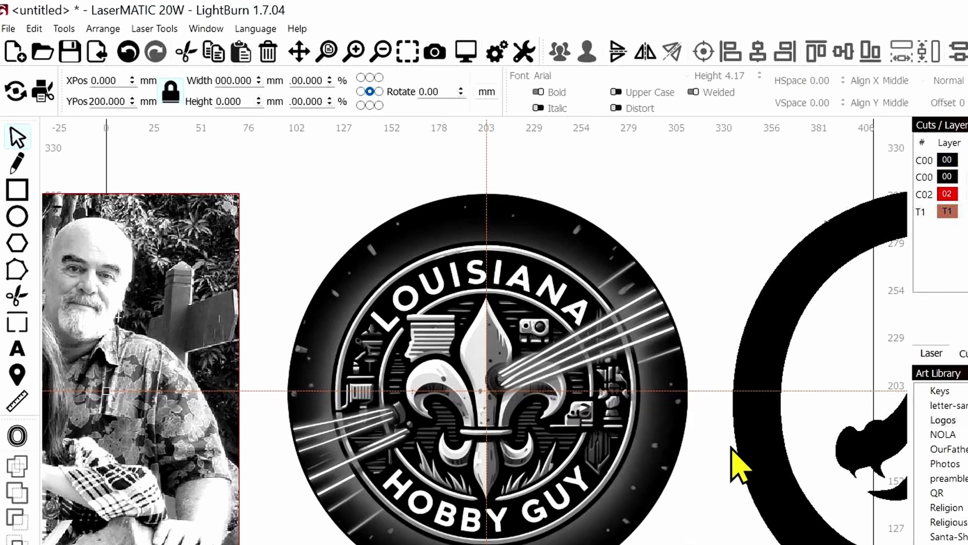
{"action": "left_click", "coordinate": [595, 340]}
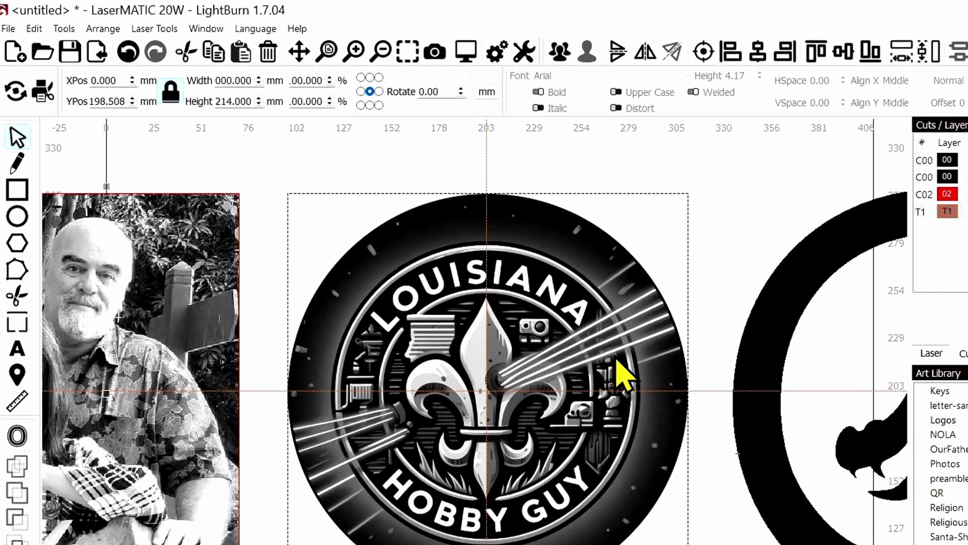
{"action": "left_click", "coordinate": [853, 57]}
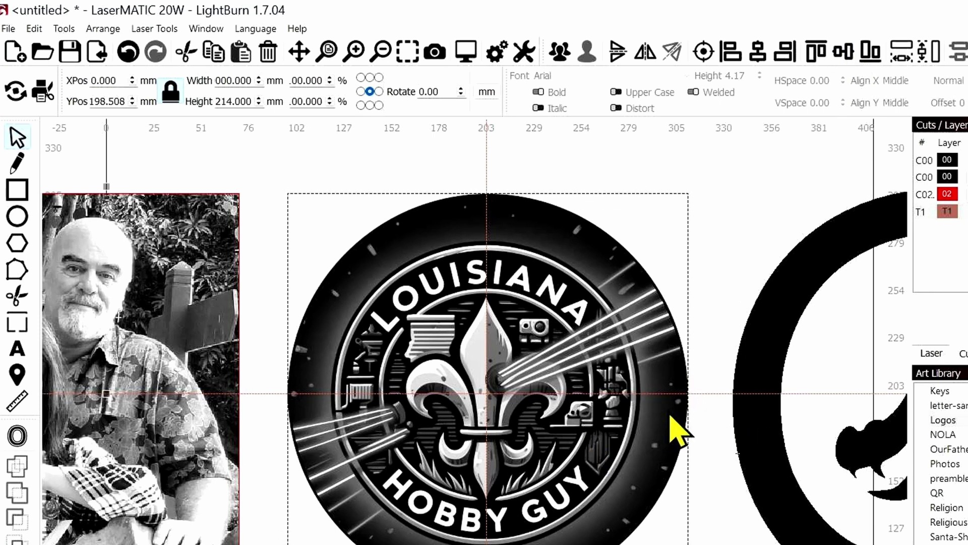
Step: Centre the vertical guide line on the logo, then deselect and pan the view
{"action": "left_click", "coordinate": [520, 186]}
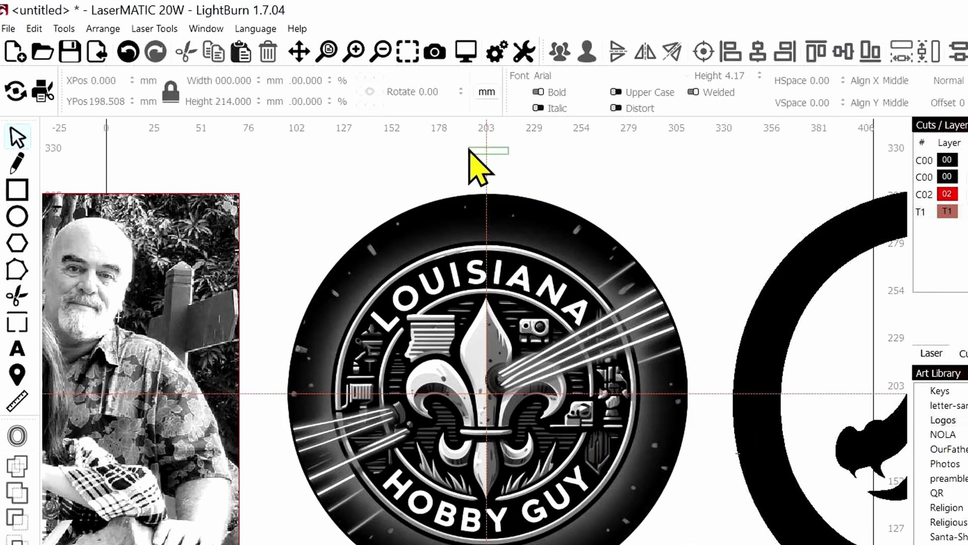
{"action": "left_click_drag", "start_coordinate": [469, 150], "coordinate": [469, 150]}
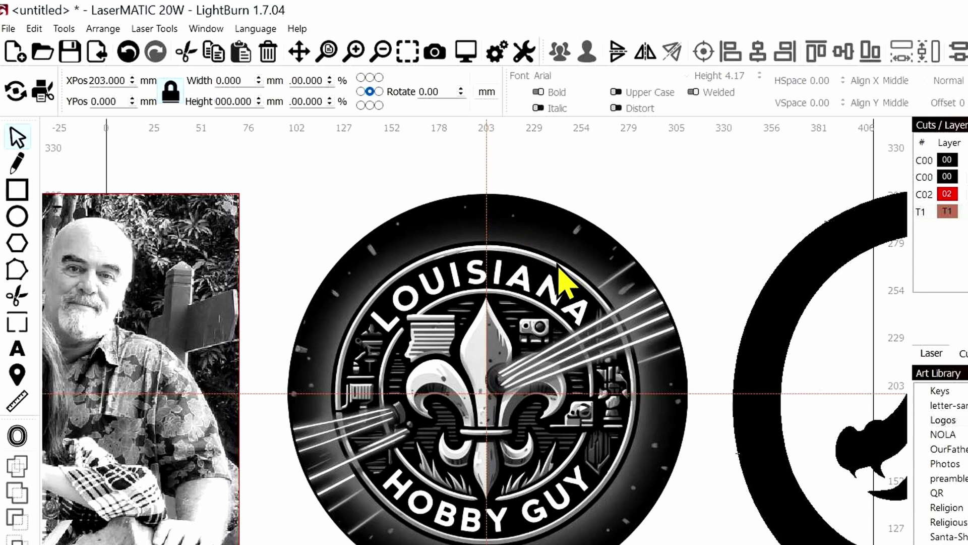
{"action": "left_click", "coordinate": [584, 306]}
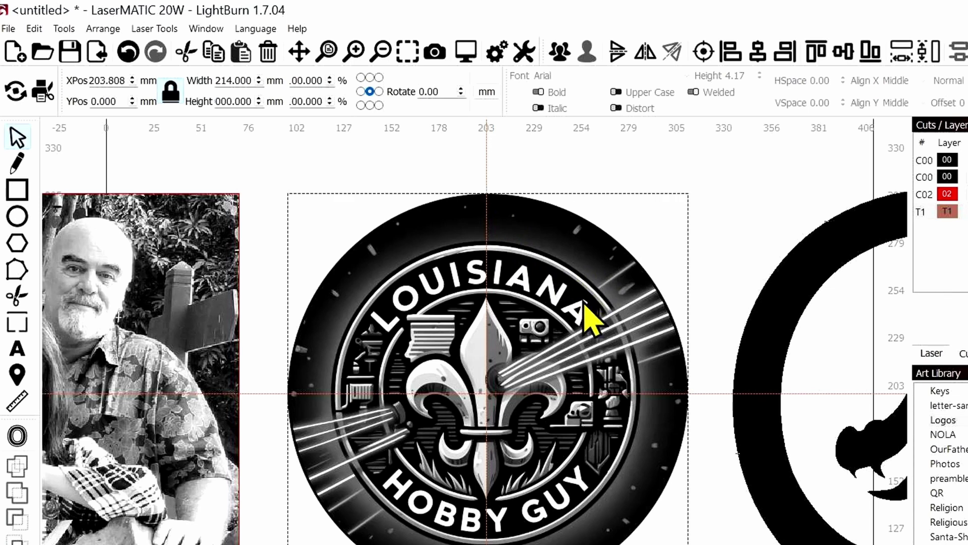
{"action": "left_click", "coordinate": [759, 52]}
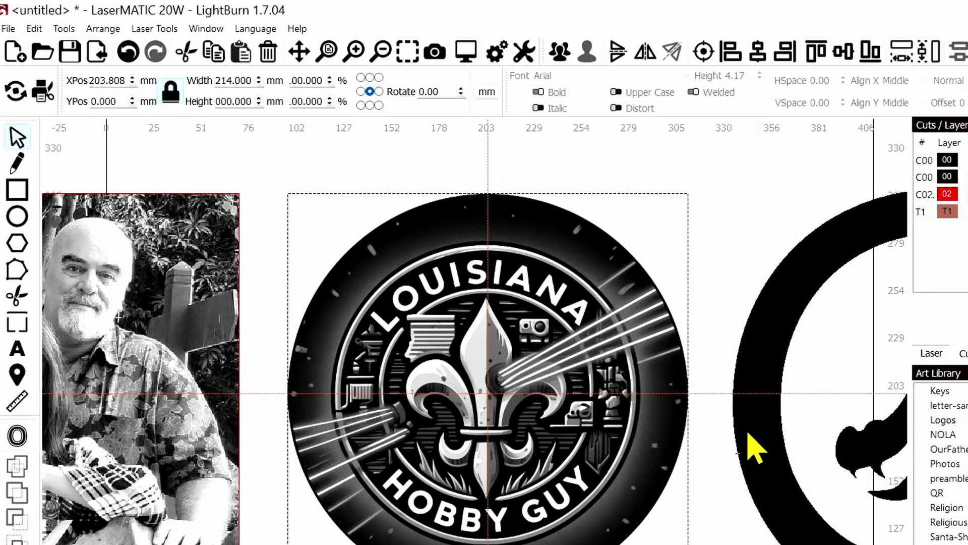
{"action": "left_click", "coordinate": [714, 498]}
{"action": "left_click_drag", "start_coordinate": [713, 497], "coordinate": [674, 442]}
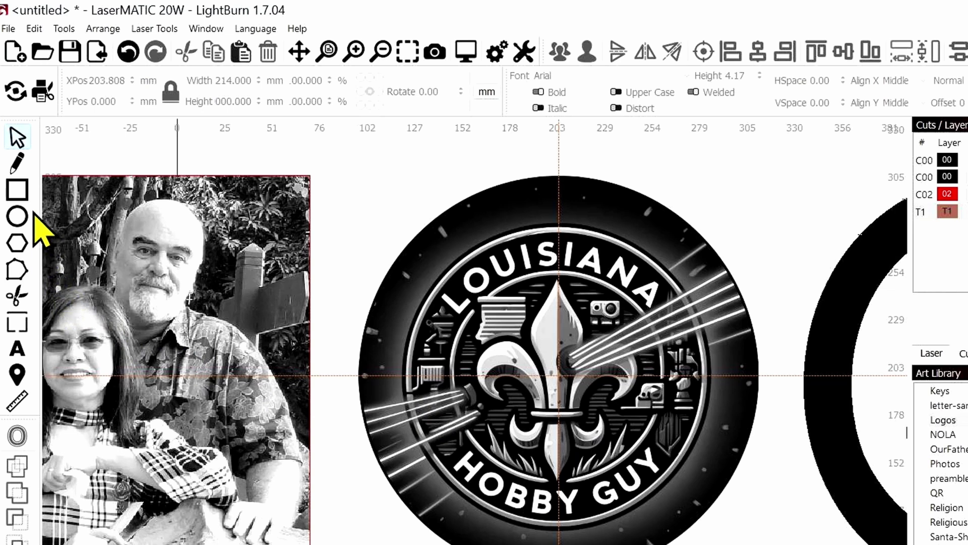
Step: Draw a red line from the logo's left edge up to its top edge
{"action": "left_click", "coordinate": [17, 163]}
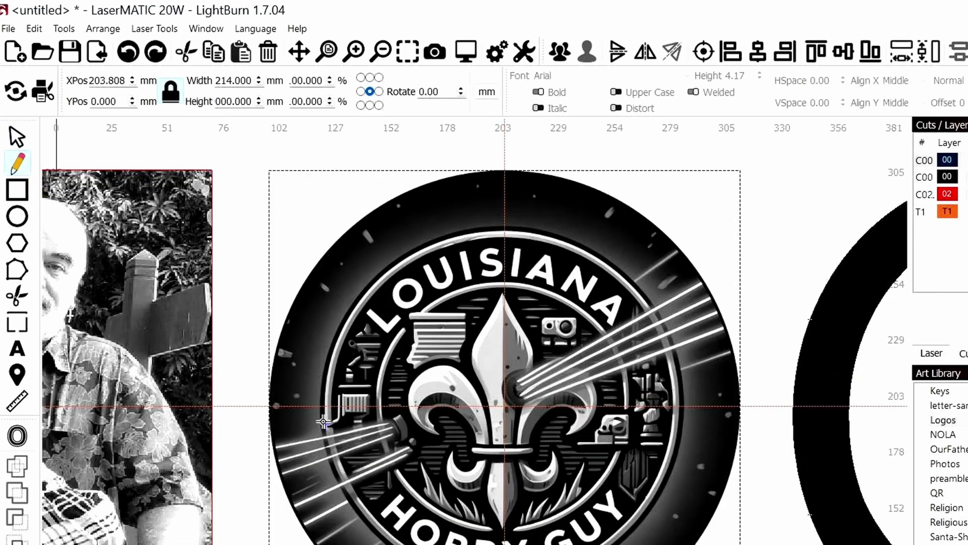
{"action": "scroll", "coordinate": [268, 407], "scroll_direction": "up", "scroll_amount": 3}
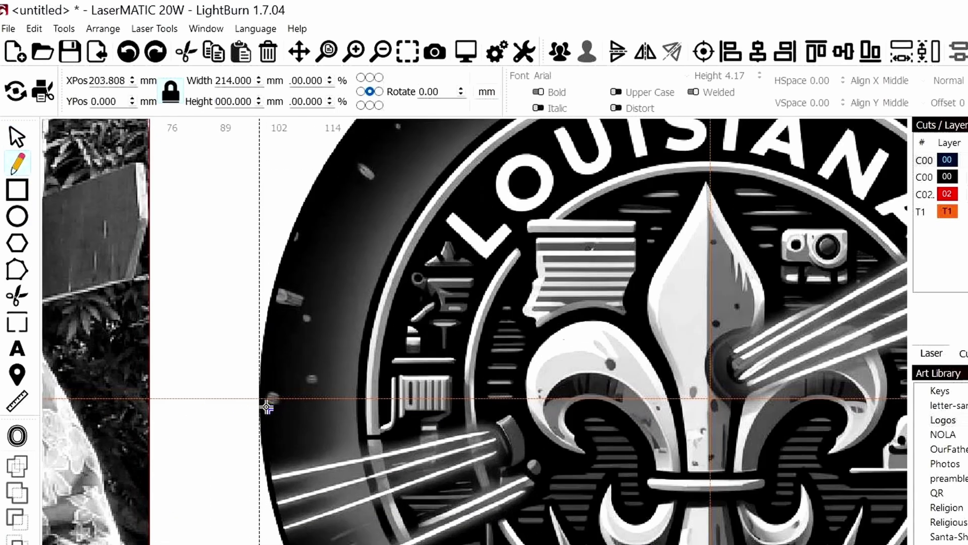
{"action": "scroll", "coordinate": [268, 407], "scroll_direction": "up", "scroll_amount": 5}
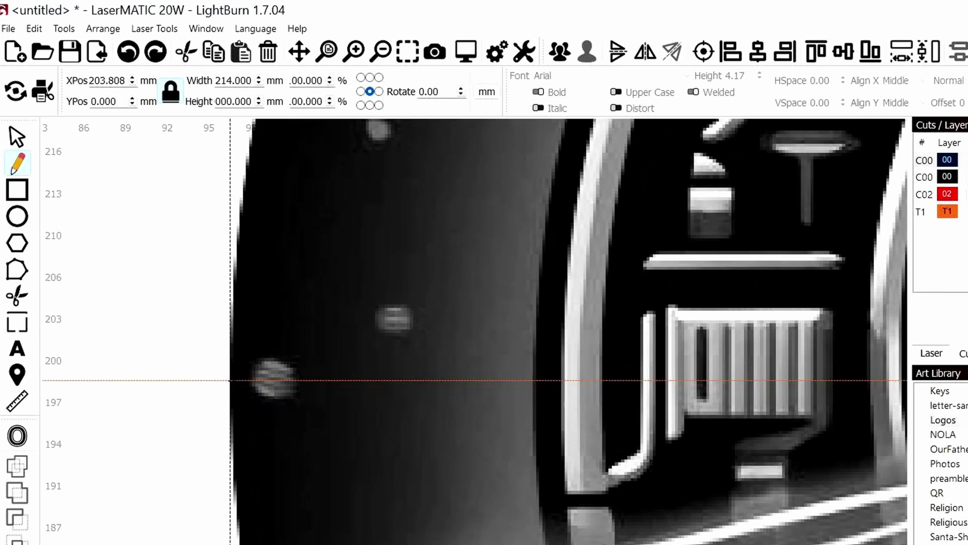
{"action": "left_click", "coordinate": [233, 379]}
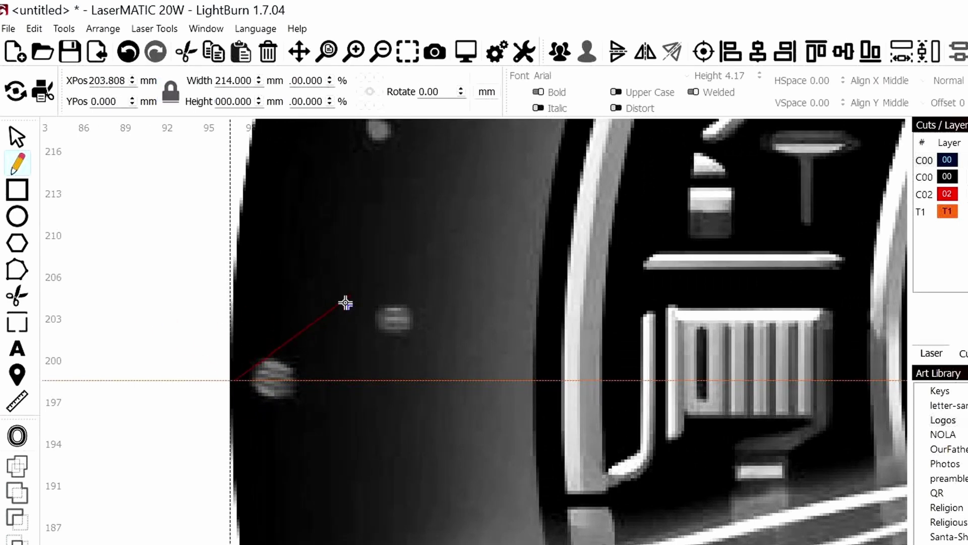
{"action": "scroll", "coordinate": [348, 313], "scroll_direction": "down", "scroll_amount": 4}
{"action": "scroll", "coordinate": [656, 297], "scroll_direction": "down", "scroll_amount": 1}
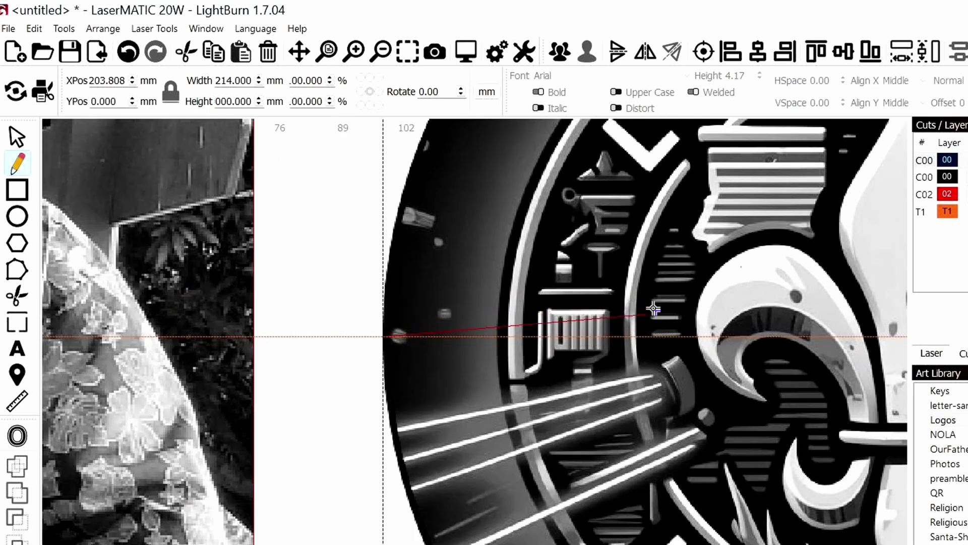
{"action": "left_click_drag", "start_coordinate": [661, 303], "coordinate": [411, 480]}
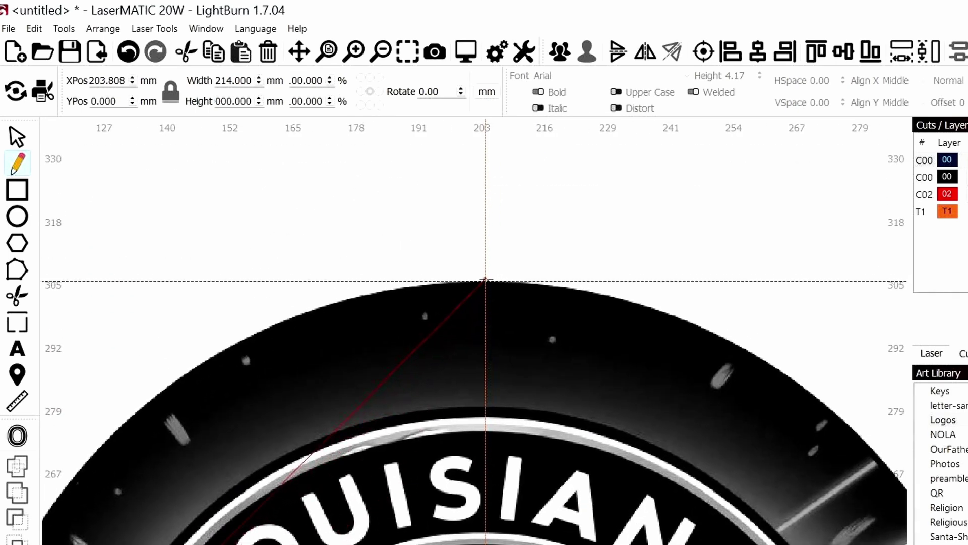
{"action": "left_click", "coordinate": [485, 280]}
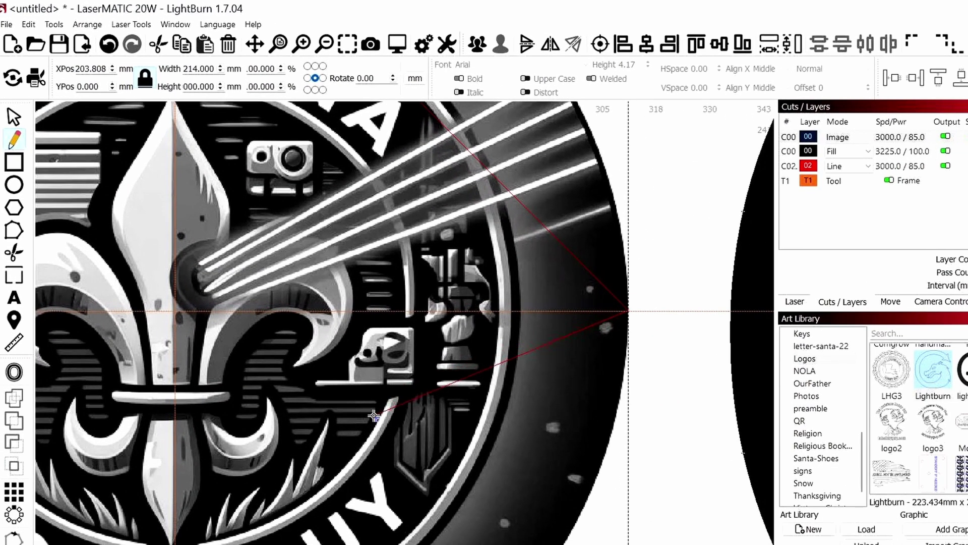
Step: Continue the line to the logo's bottom centre and close the diamond at the left edge
{"action": "mouse_move", "coordinate": [391, 383]}
{"action": "left_mouse_down"}
{"action": "mouse_move", "coordinate": [493, 276]}
{"action": "mouse_move", "coordinate": [706, 177]}
{"action": "mouse_move", "coordinate": [699, 142]}
{"action": "left_mouse_up"}
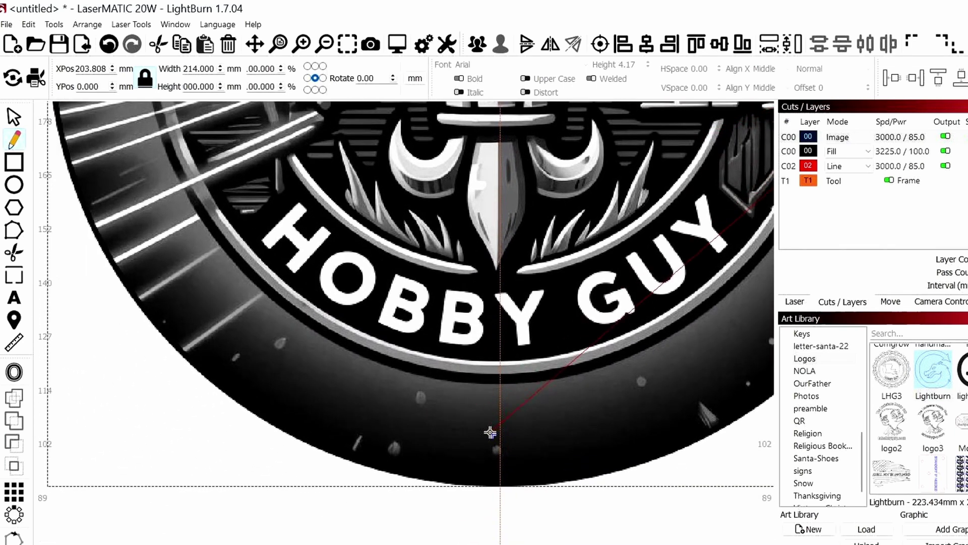
{"action": "scroll", "coordinate": [497, 464], "scroll_direction": "up", "scroll_amount": 3}
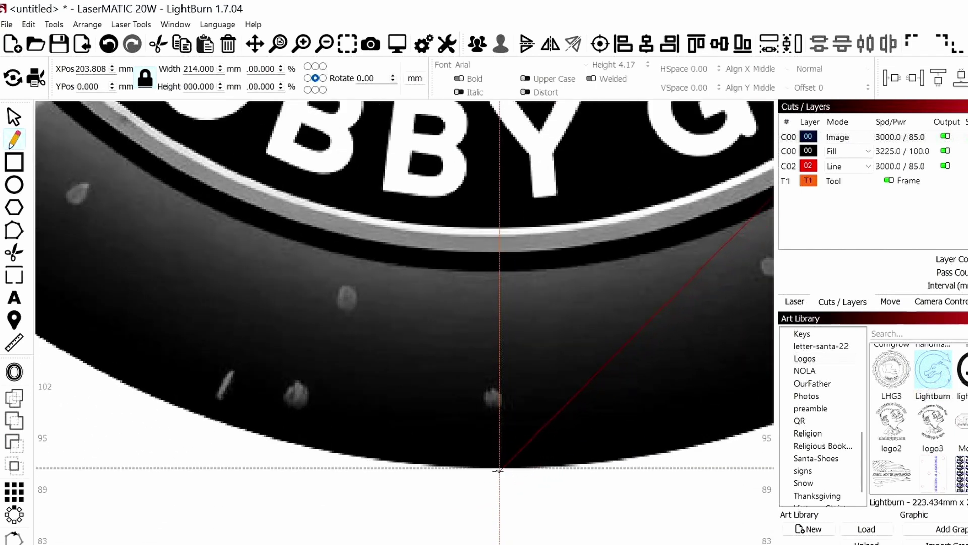
{"action": "left_click", "coordinate": [499, 469]}
{"action": "scroll", "coordinate": [308, 337], "scroll_direction": "down", "scroll_amount": 3}
{"action": "scroll", "coordinate": [281, 275], "scroll_direction": "up", "scroll_amount": 4}
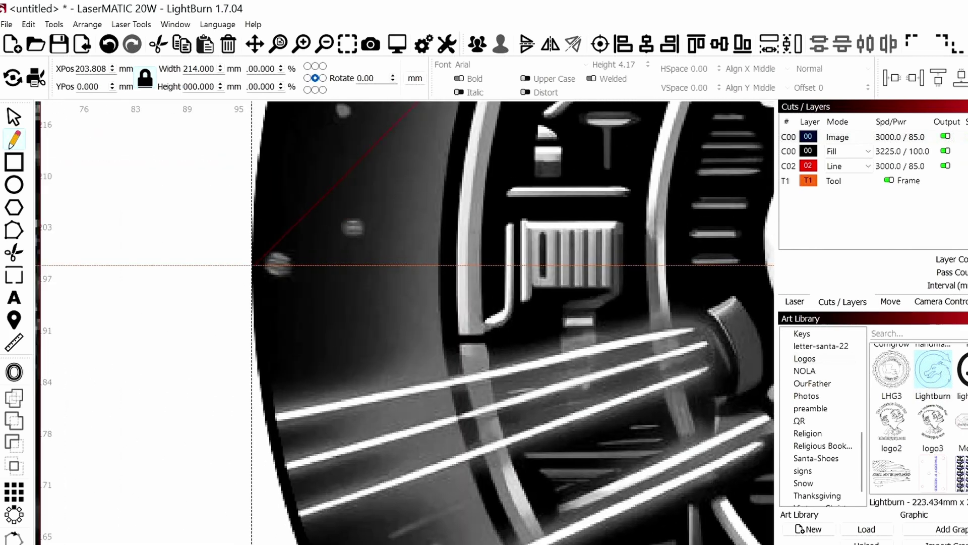
{"action": "left_click", "coordinate": [252, 265]}
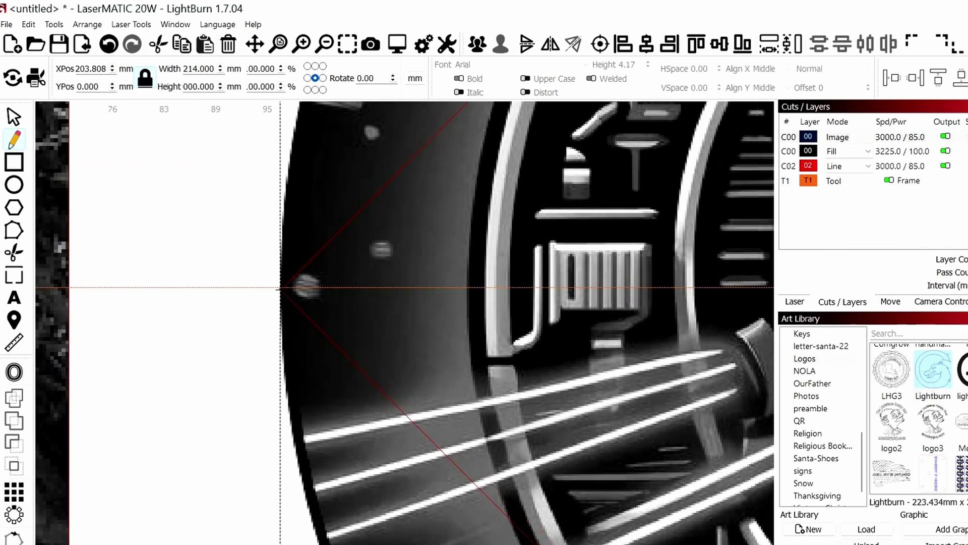
{"action": "scroll", "coordinate": [281, 288], "scroll_direction": "up", "scroll_amount": 2}
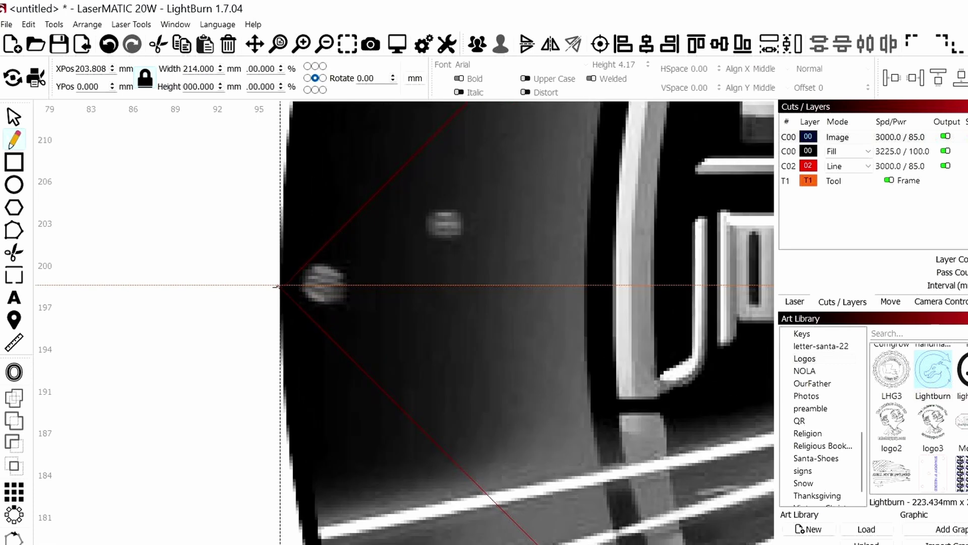
{"action": "scroll", "coordinate": [279, 286], "scroll_direction": "up", "scroll_amount": 4}
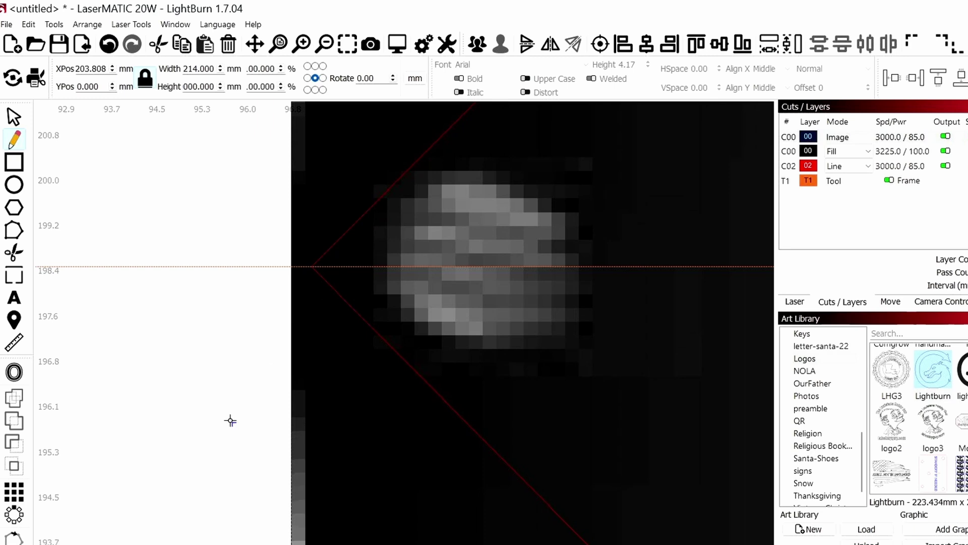
{"action": "scroll", "coordinate": [237, 406], "scroll_direction": "down", "scroll_amount": 3}
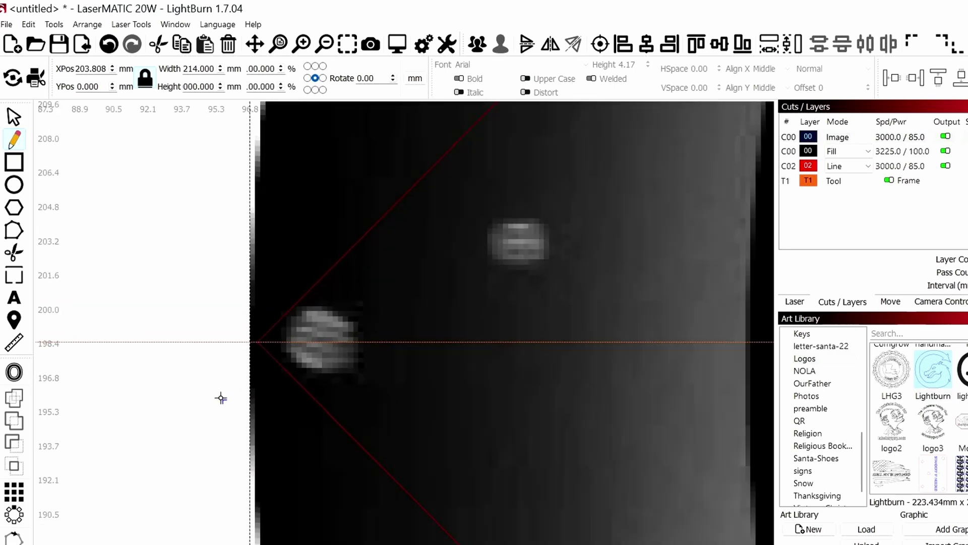
{"action": "scroll", "coordinate": [221, 398], "scroll_direction": "down", "scroll_amount": 3}
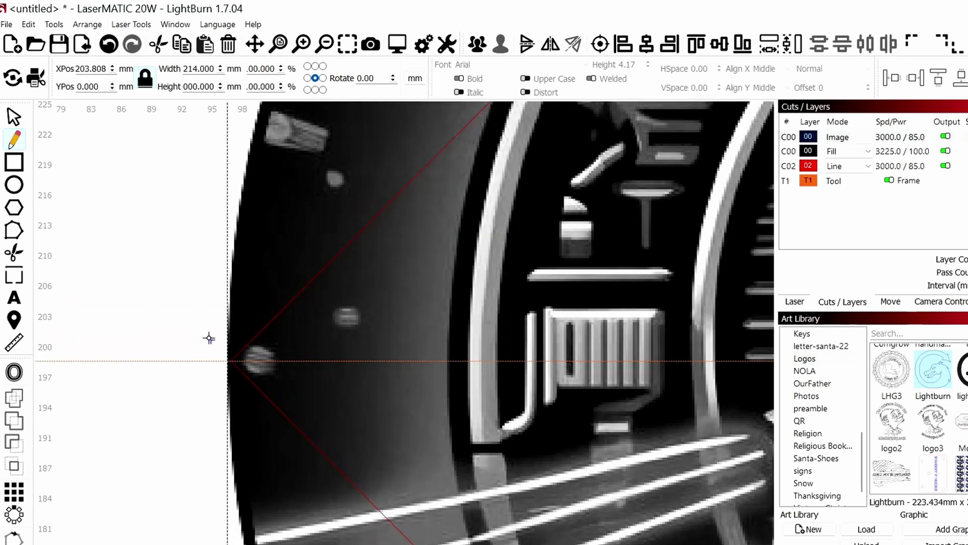
{"action": "scroll", "coordinate": [210, 339], "scroll_direction": "down", "scroll_amount": 5}
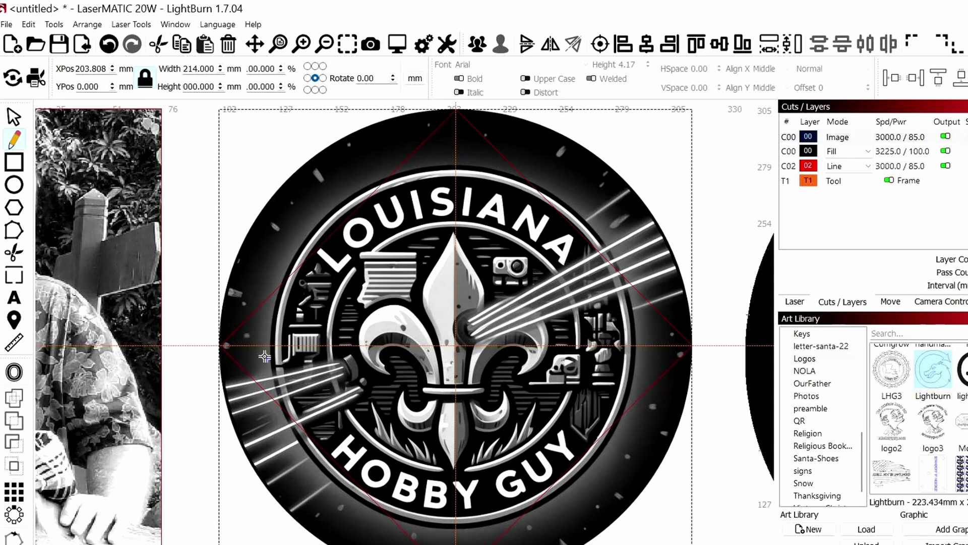
{"action": "scroll", "coordinate": [265, 356], "scroll_direction": "down", "scroll_amount": 3}
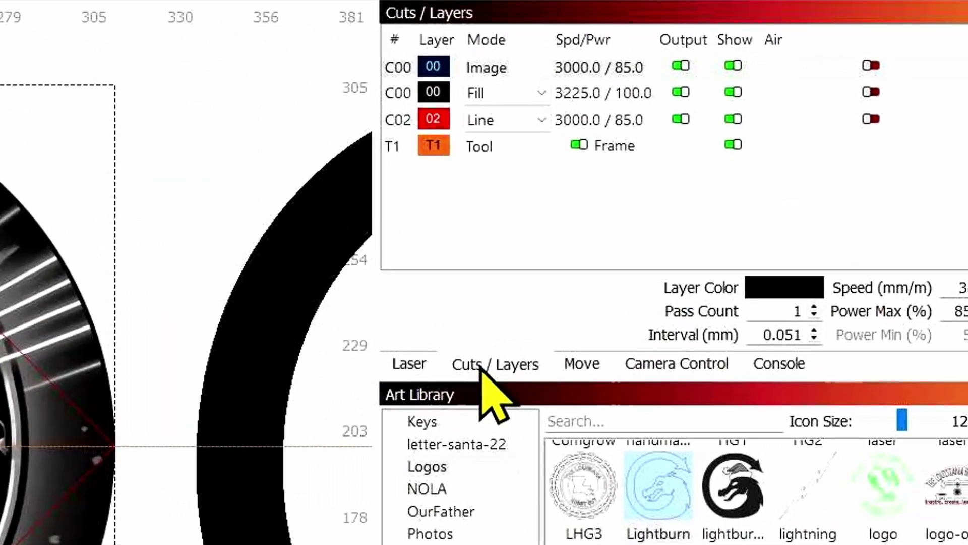
Step: Delete the T1 tool layer from the Cuts/Layers list
{"action": "left_click", "coordinate": [878, 142]}
{"action": "left_click", "coordinate": [406, 147]}
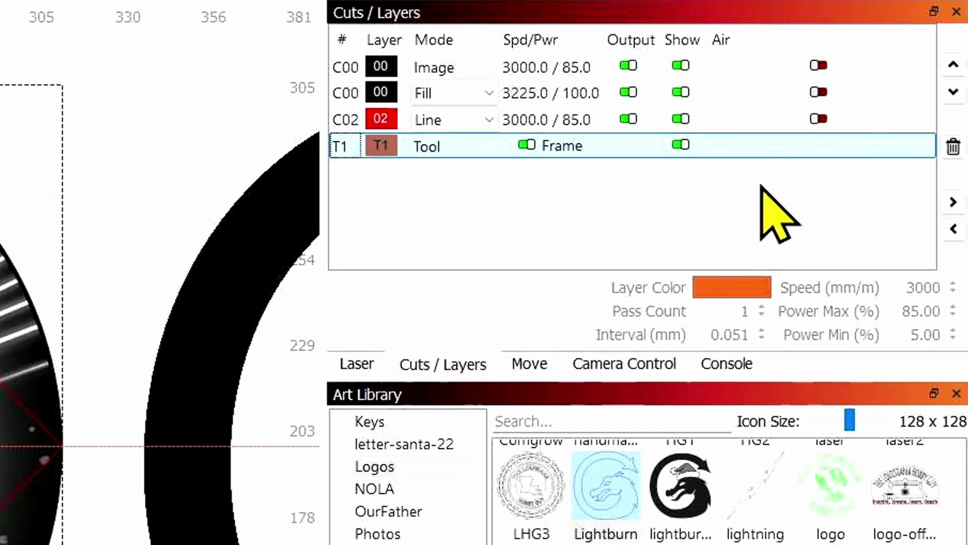
{"action": "left_click", "coordinate": [953, 146]}
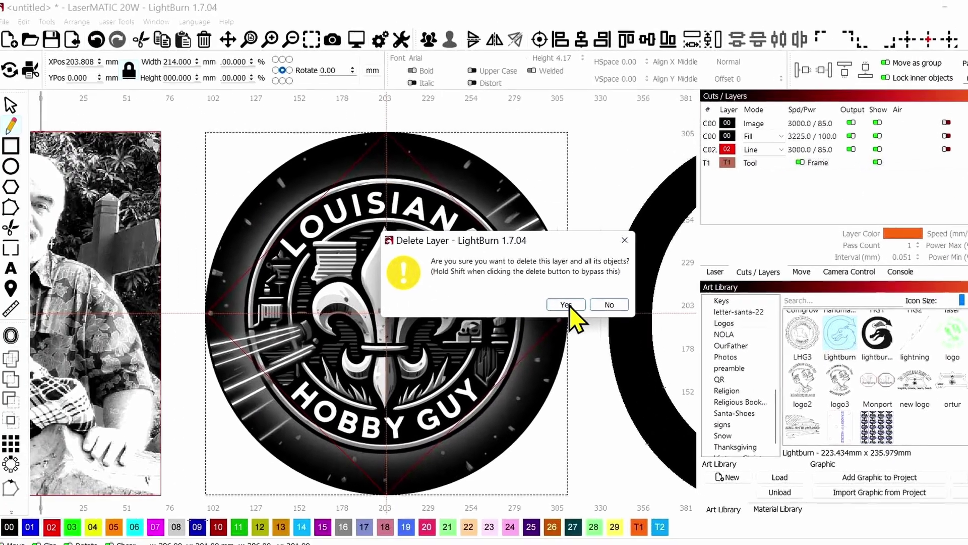
{"action": "left_click", "coordinate": [109, 428]}
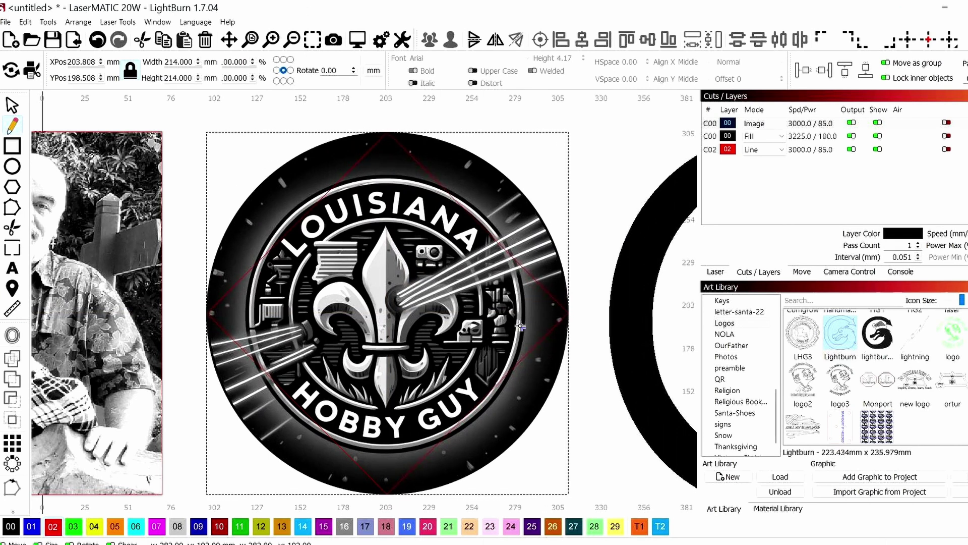
Step: Turn off output for the C00 Image layer and return to Select
{"action": "left_click", "coordinate": [812, 123]}
{"action": "left_click", "coordinate": [852, 123]}
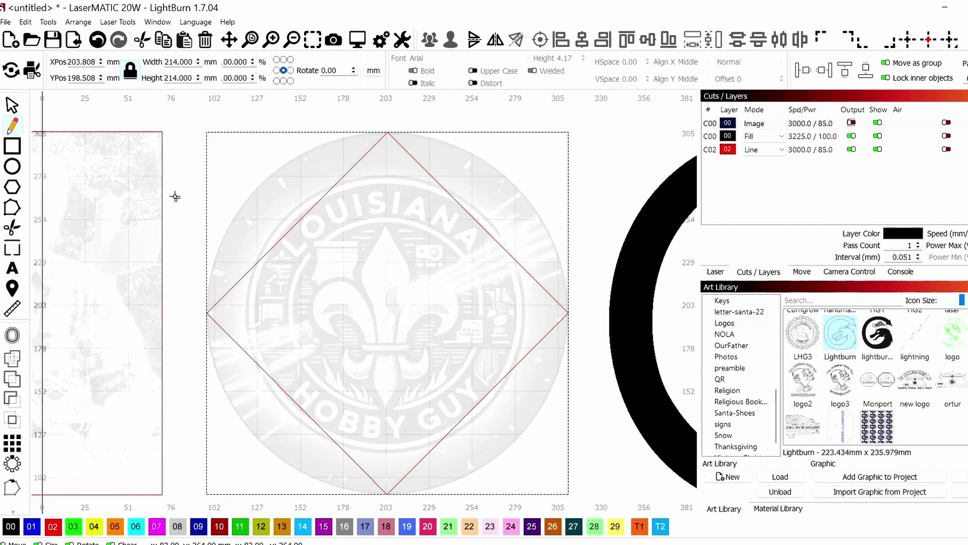
{"action": "key", "text": "Escape"}
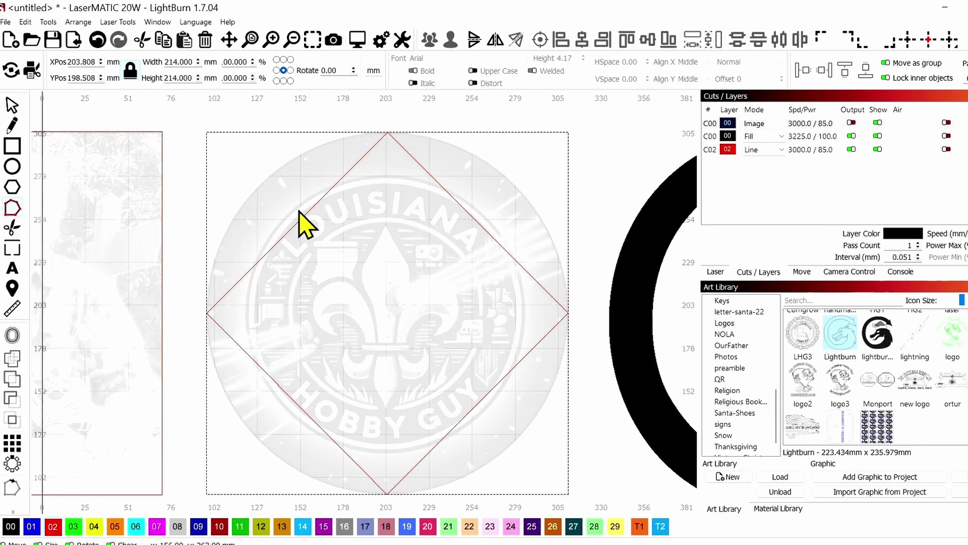
Step: Smooth the red diamond's top and left corner nodes so it rounds into a circle
{"action": "scroll", "coordinate": [290, 237], "scroll_direction": "up", "scroll_amount": 3}
{"action": "left_click", "coordinate": [200, 329]}
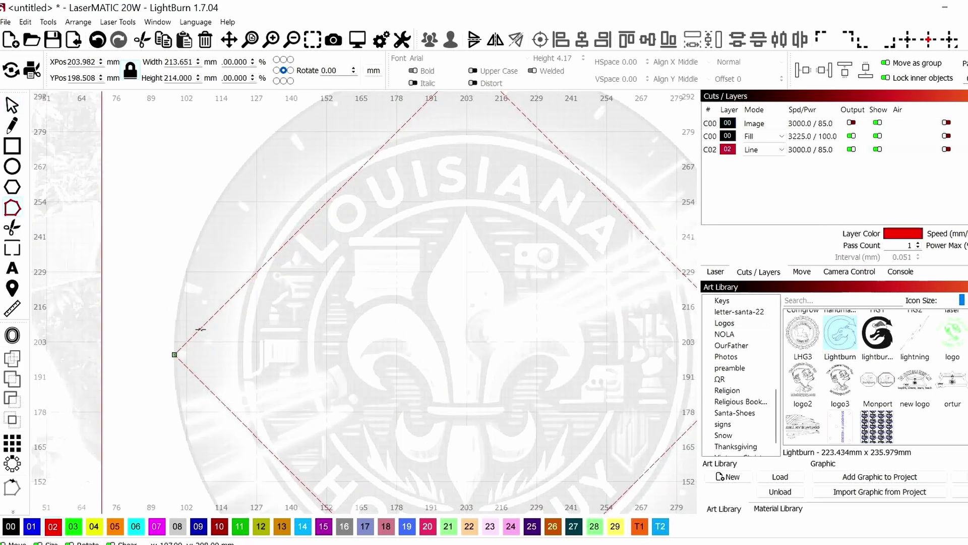
{"action": "scroll", "coordinate": [240, 359], "scroll_direction": "down", "scroll_amount": 3}
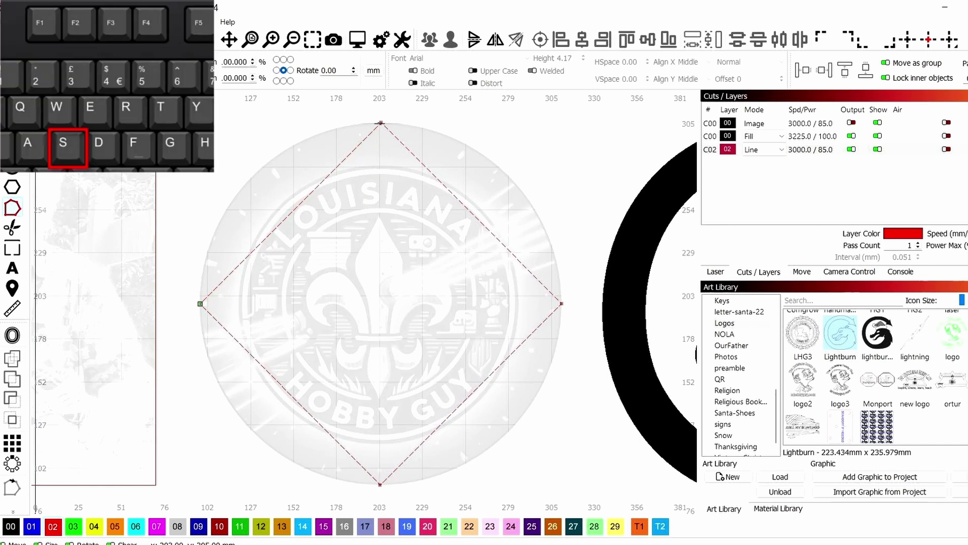
{"action": "key", "text": "s"}
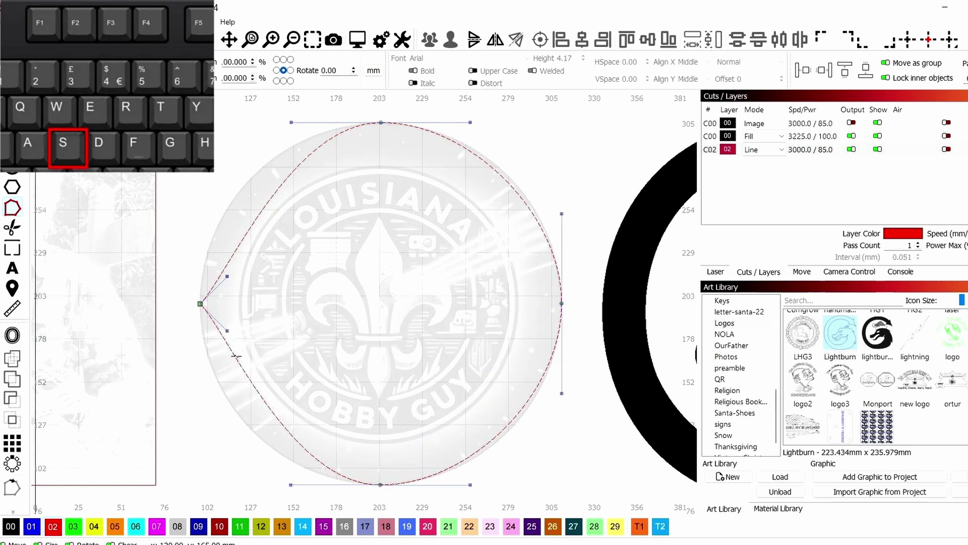
{"action": "key", "text": "s"}
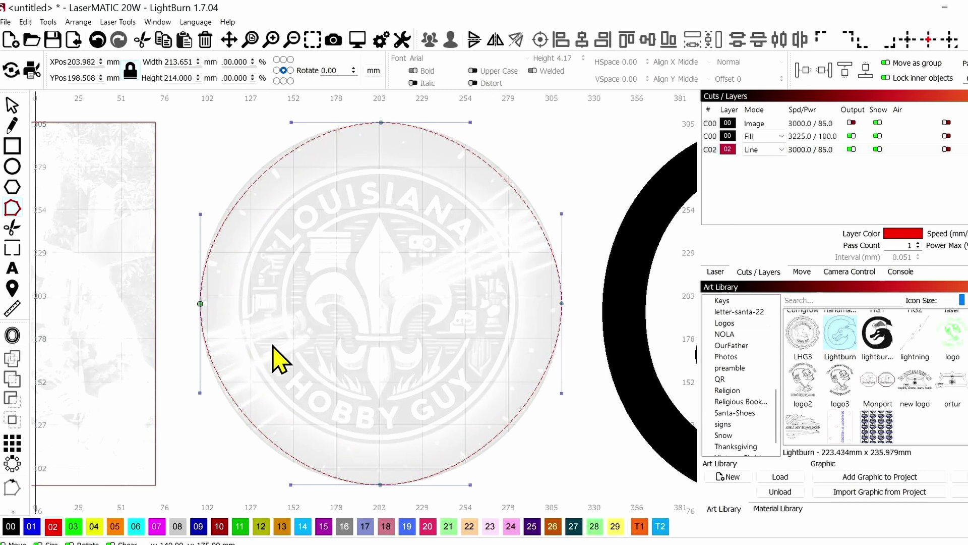
Step: Reshape the red circle's top curve, then restore it to about 213.651 × 214.060 mm
{"action": "left_click_drag", "start_coordinate": [405, 314], "coordinate": [411, 333]}
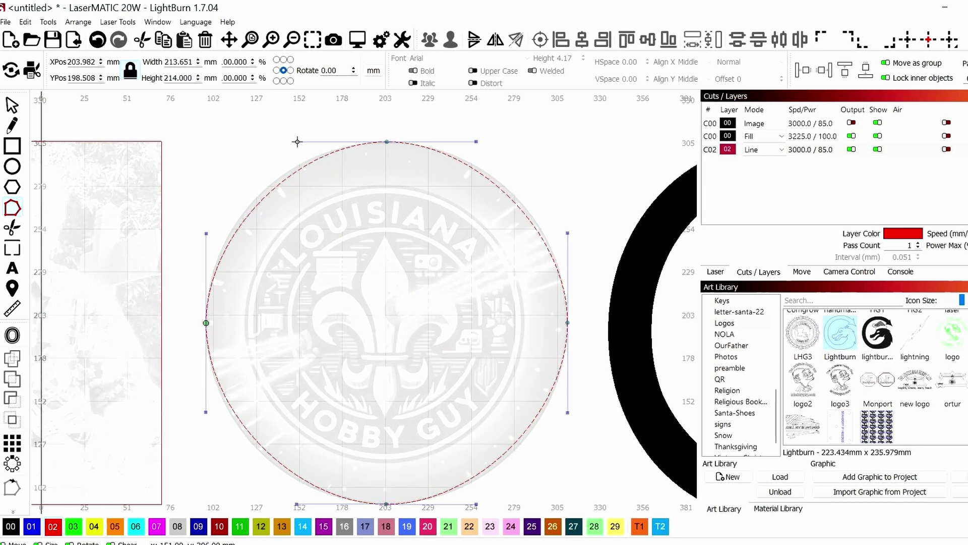
{"action": "left_click_drag", "start_coordinate": [297, 142], "coordinate": [287, 138]}
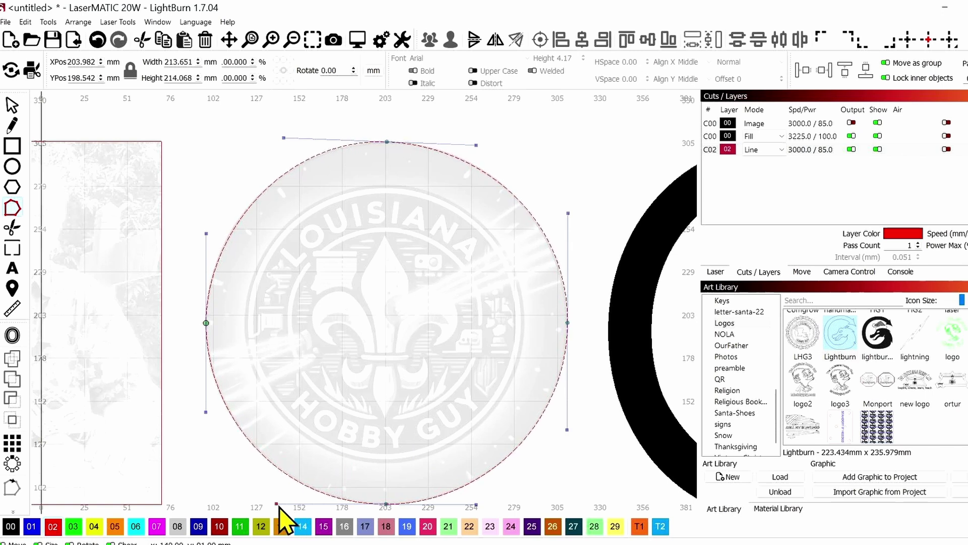
{"action": "scroll", "coordinate": [357, 399], "scroll_direction": "down", "scroll_amount": 2}
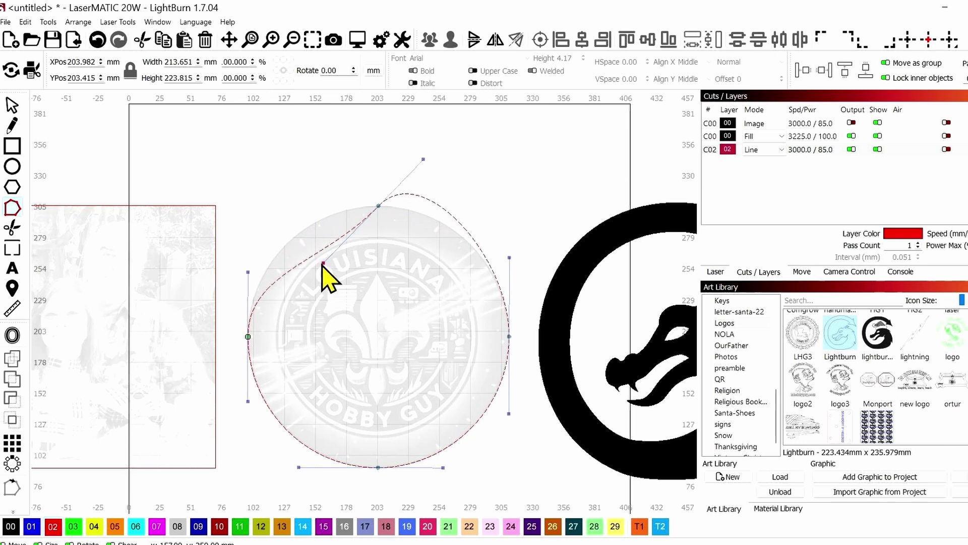
{"action": "left_click_drag", "start_coordinate": [323, 264], "coordinate": [318, 207]}
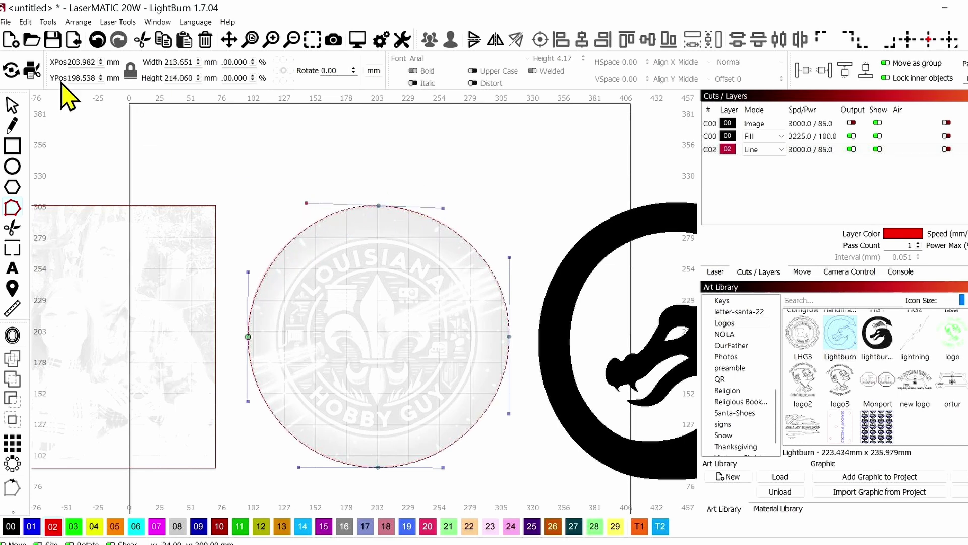
Step: Return to the Select tool and turn output for the Image layer back on
{"action": "left_click", "coordinate": [13, 107]}
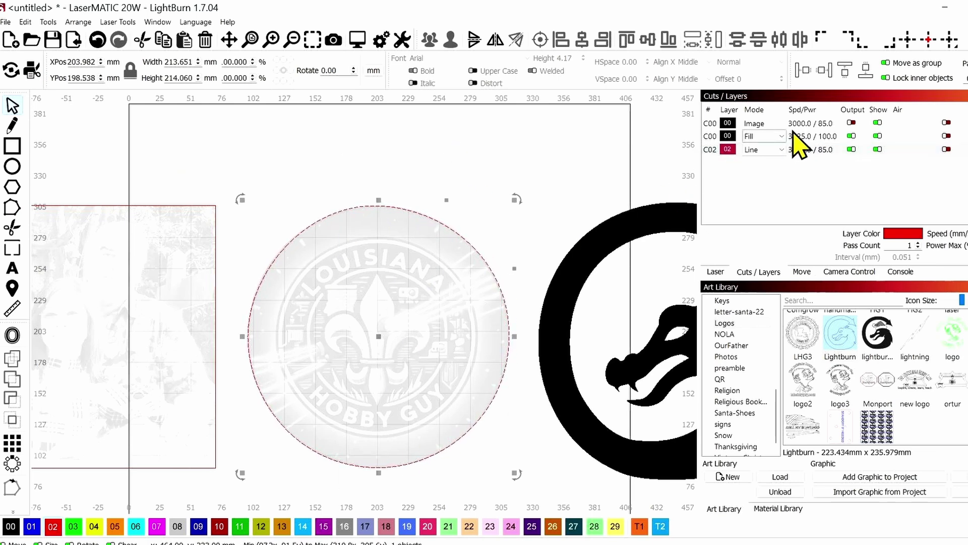
{"action": "left_click", "coordinate": [852, 123]}
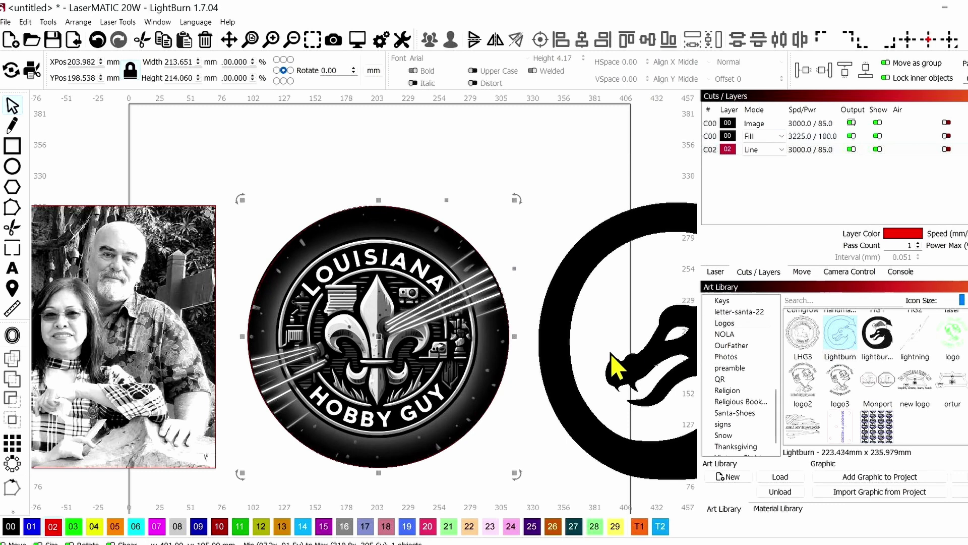
{"action": "key", "text": "ctrl+z"}
{"action": "scroll", "coordinate": [357, 290], "scroll_direction": "down", "scroll_amount": 3}
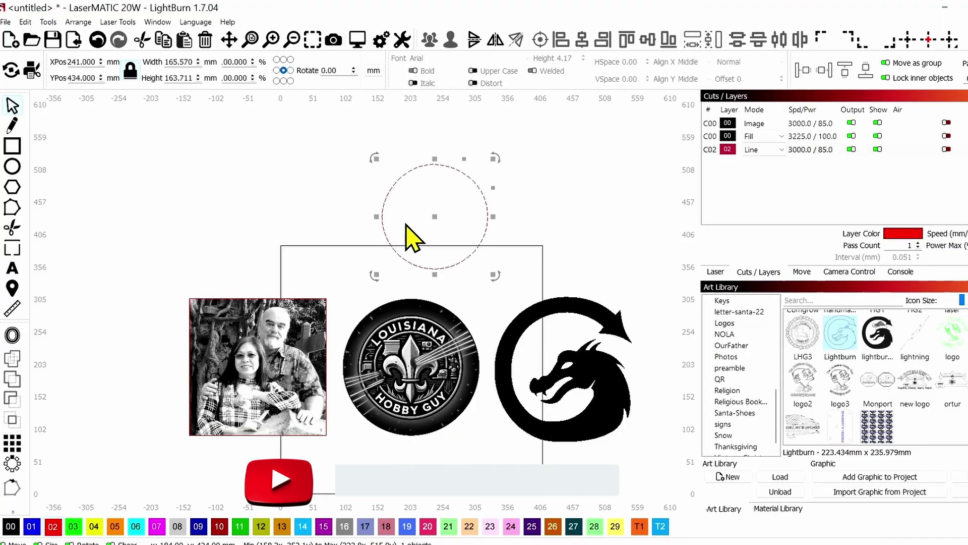
Step: Delete the lopsided dashed circle and frame the view around the logo
{"action": "left_click_drag", "start_coordinate": [334, 301], "coordinate": [310, 201]}
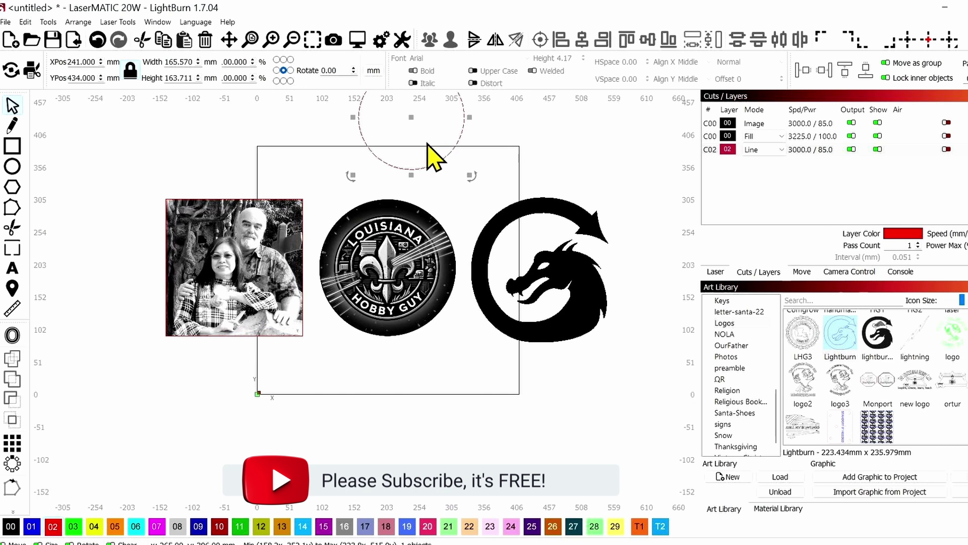
{"action": "key", "text": "Delete"}
{"action": "scroll", "coordinate": [398, 270], "scroll_direction": "up", "scroll_amount": 3}
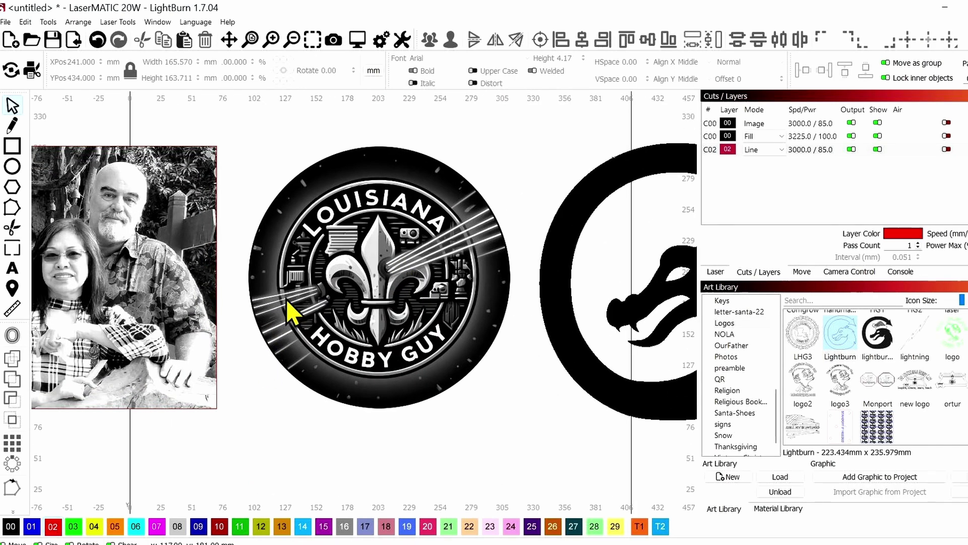
{"action": "scroll", "coordinate": [335, 287], "scroll_direction": "up", "scroll_amount": 1}
{"action": "left_click_drag", "start_coordinate": [393, 273], "coordinate": [386, 276]}
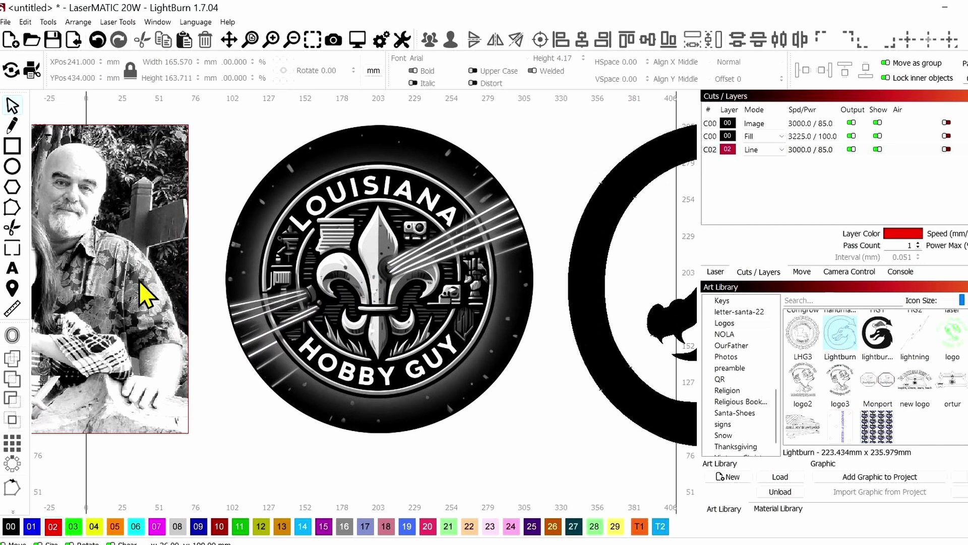
{"action": "mouse_move", "coordinate": [231, 280]}
{"action": "left_mouse_down"}
{"action": "mouse_move", "coordinate": [343, 250]}
{"action": "mouse_move", "coordinate": [281, 254]}
{"action": "mouse_move", "coordinate": [226, 272]}
{"action": "left_mouse_up"}
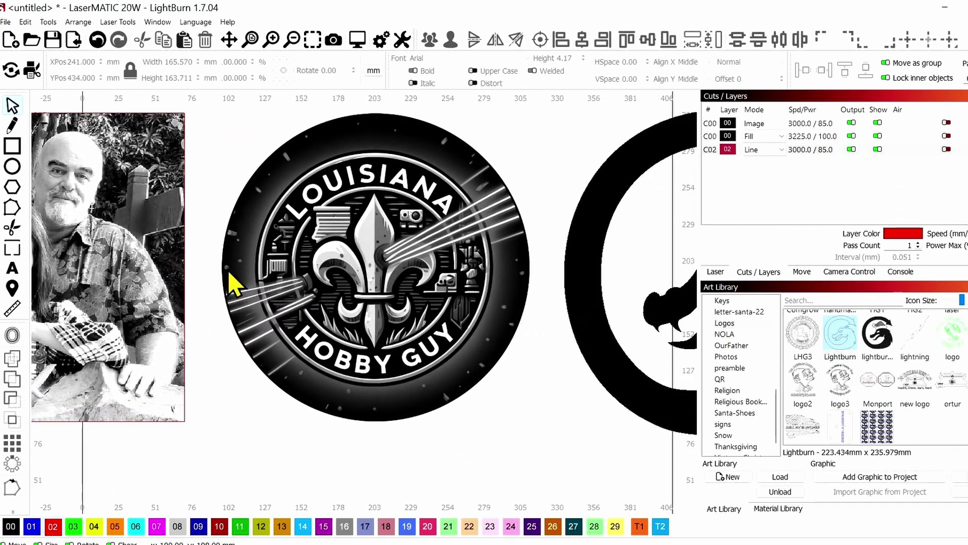
Step: Draw a new 213.192 × 213.192 mm circle spanning the logo's width
{"action": "left_click", "coordinate": [13, 171]}
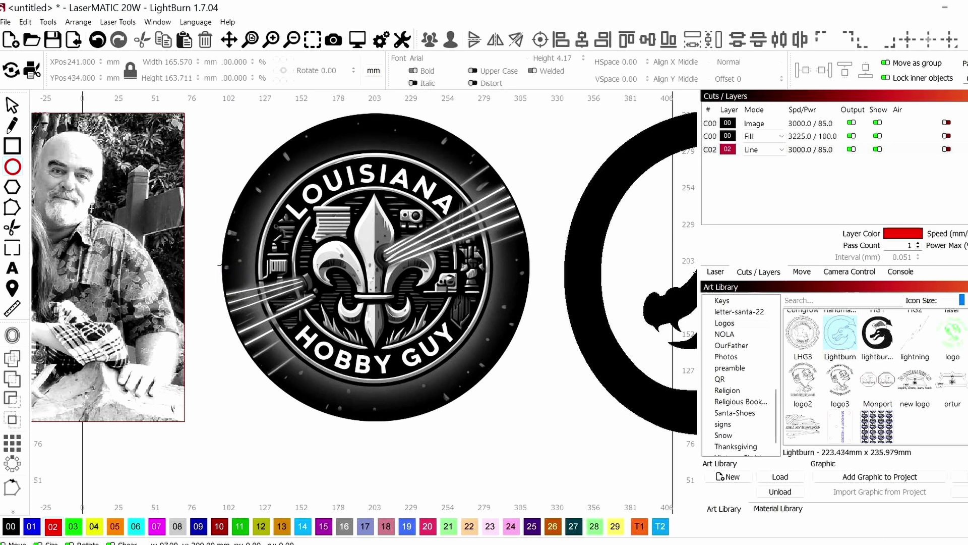
{"action": "mouse_move", "coordinate": [220, 264]}
{"action": "left_mouse_down"}
{"action": "mouse_move", "coordinate": [426, 281]}
{"action": "mouse_move", "coordinate": [530, 306]}
{"action": "mouse_move", "coordinate": [545, 364]}
{"action": "mouse_move", "coordinate": [550, 205]}
{"action": "mouse_move", "coordinate": [534, 319]}
{"action": "mouse_move", "coordinate": [545, 222]}
{"action": "mouse_move", "coordinate": [525, 320]}
{"action": "mouse_move", "coordinate": [532, 268]}
{"action": "mouse_move", "coordinate": [536, 278]}
{"action": "left_mouse_up"}
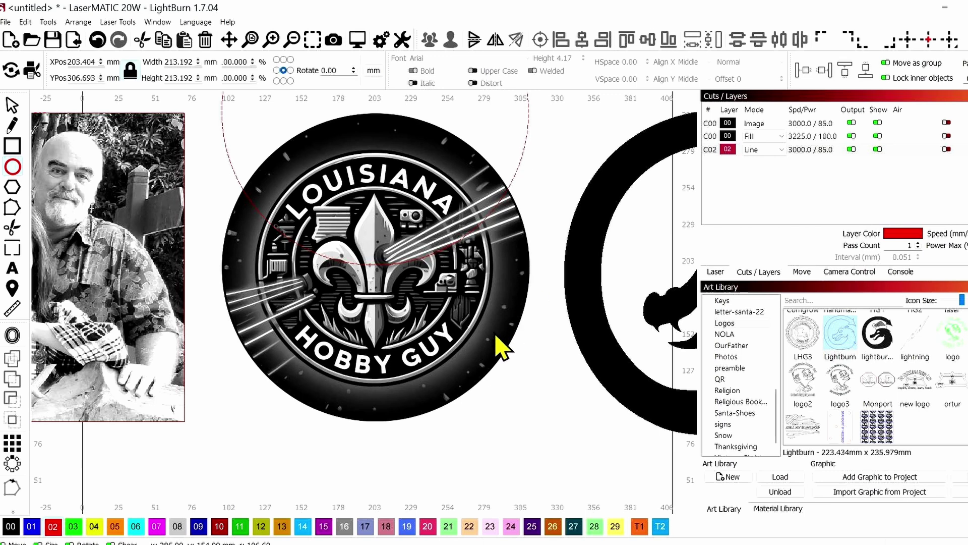
{"action": "scroll", "coordinate": [504, 348], "scroll_direction": "down", "scroll_amount": 2}
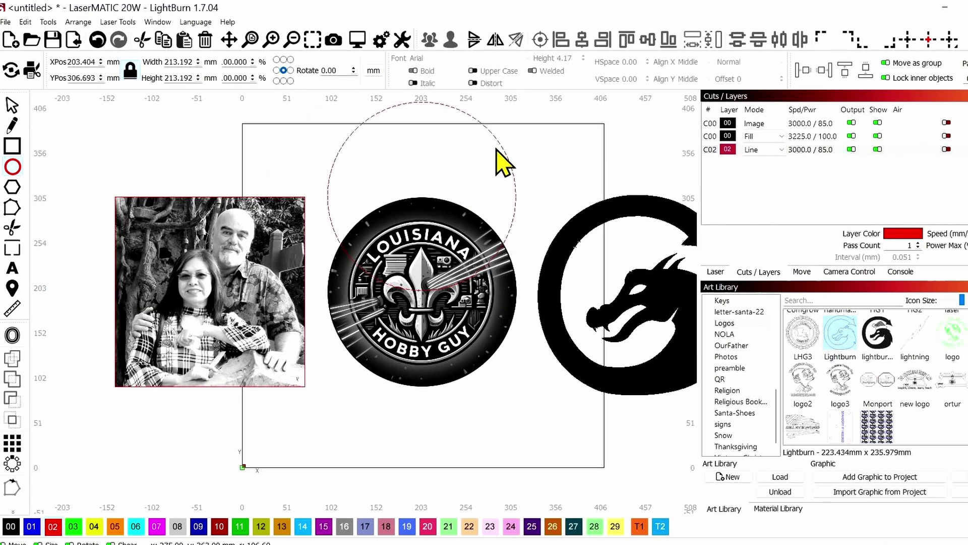
Step: Select the circle with the logo and align their centers, then deselect
{"action": "left_click", "coordinate": [13, 105]}
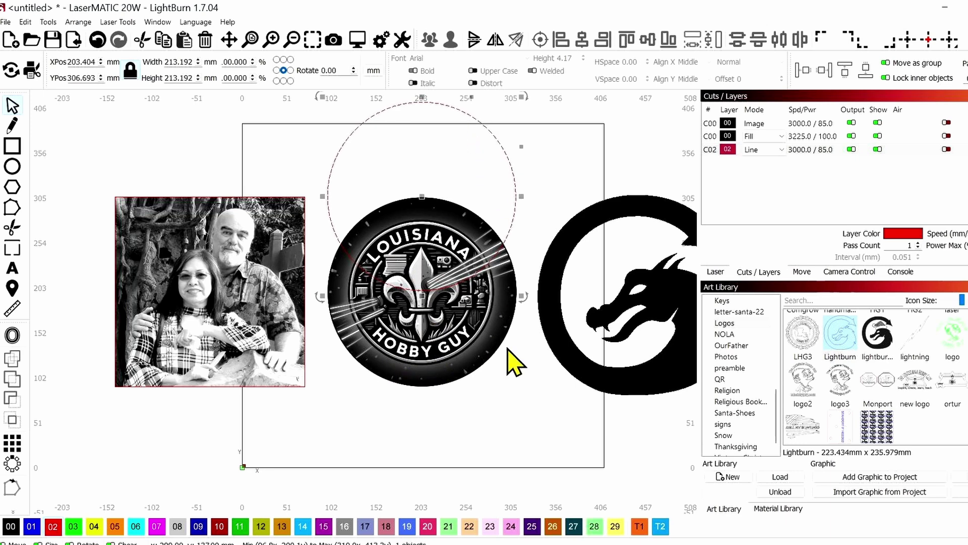
{"action": "left_click", "coordinate": [442, 365], "text": "shift"}
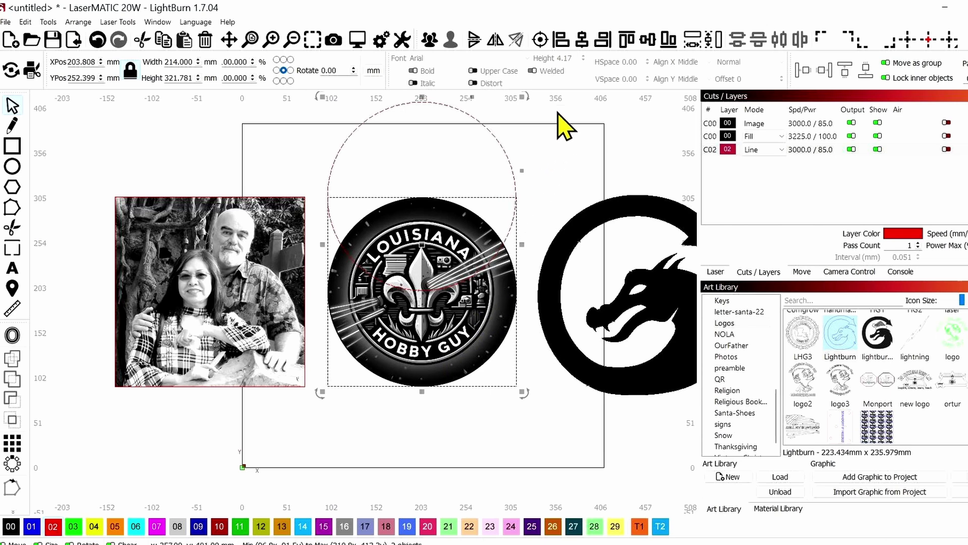
{"action": "left_click", "coordinate": [540, 41]}
{"action": "scroll", "coordinate": [468, 309], "scroll_direction": "up", "scroll_amount": 2}
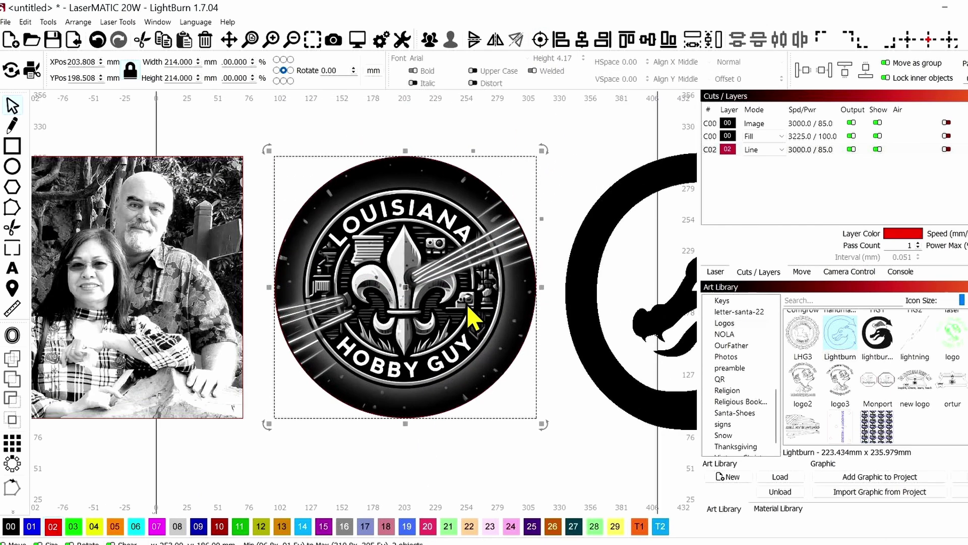
{"action": "left_click", "coordinate": [444, 500]}
{"action": "scroll", "coordinate": [437, 497], "scroll_direction": "up", "scroll_amount": 2}
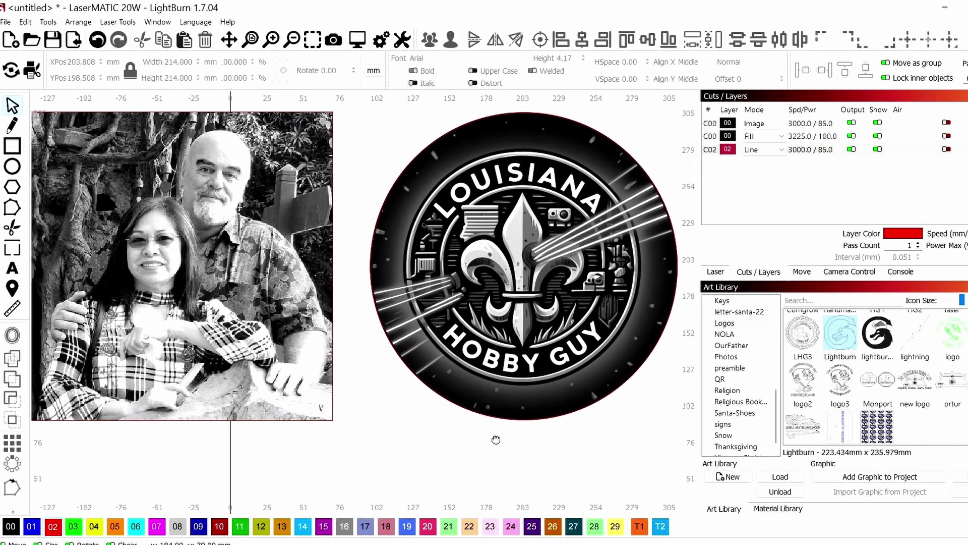
{"action": "scroll", "coordinate": [492, 442], "scroll_direction": "down", "scroll_amount": 3}
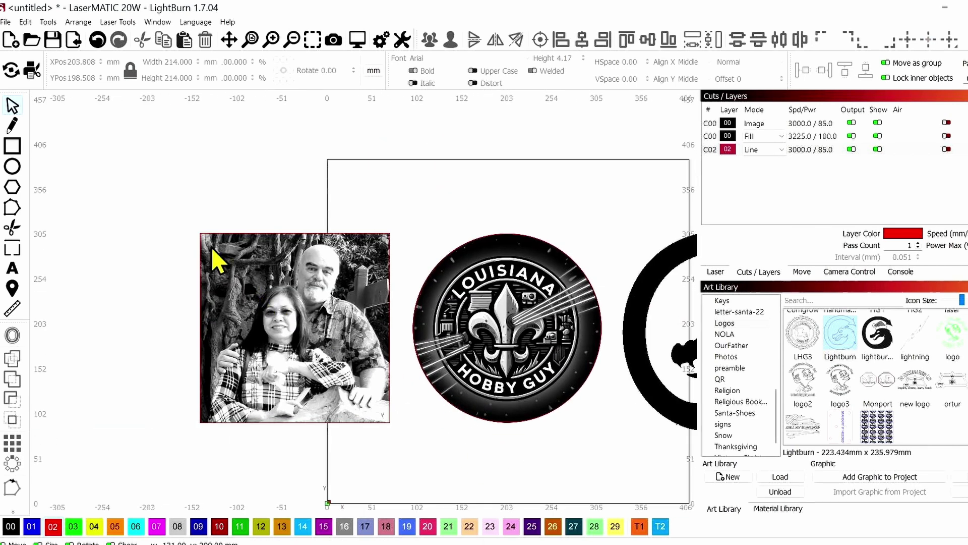
Step: Draw a 214.390 × 214.390 mm rectangle outlining the photo
{"action": "left_click", "coordinate": [14, 150]}
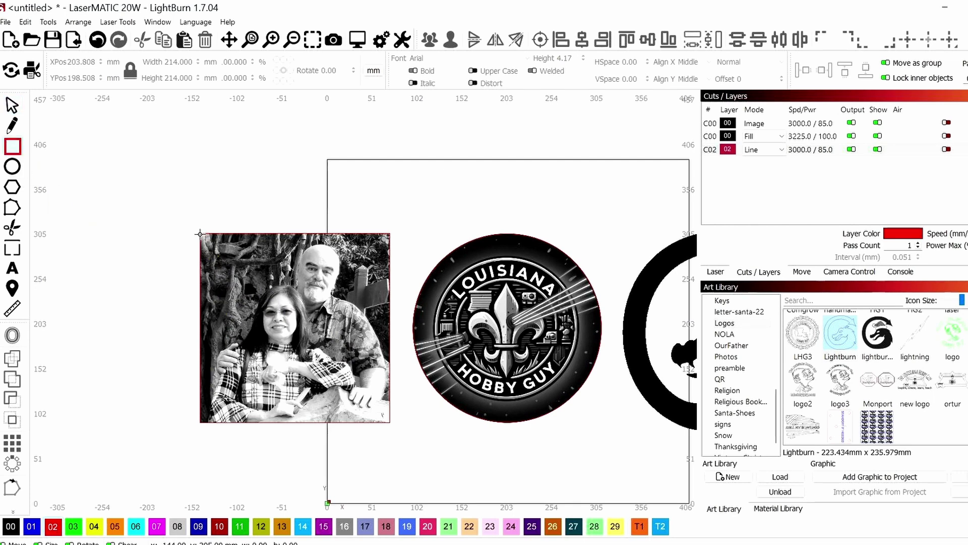
{"action": "mouse_move", "coordinate": [204, 240]}
{"action": "left_mouse_down"}
{"action": "mouse_move", "coordinate": [270, 313]}
{"action": "mouse_move", "coordinate": [356, 378]}
{"action": "mouse_move", "coordinate": [378, 432]}
{"action": "mouse_move", "coordinate": [388, 423]}
{"action": "left_mouse_up"}
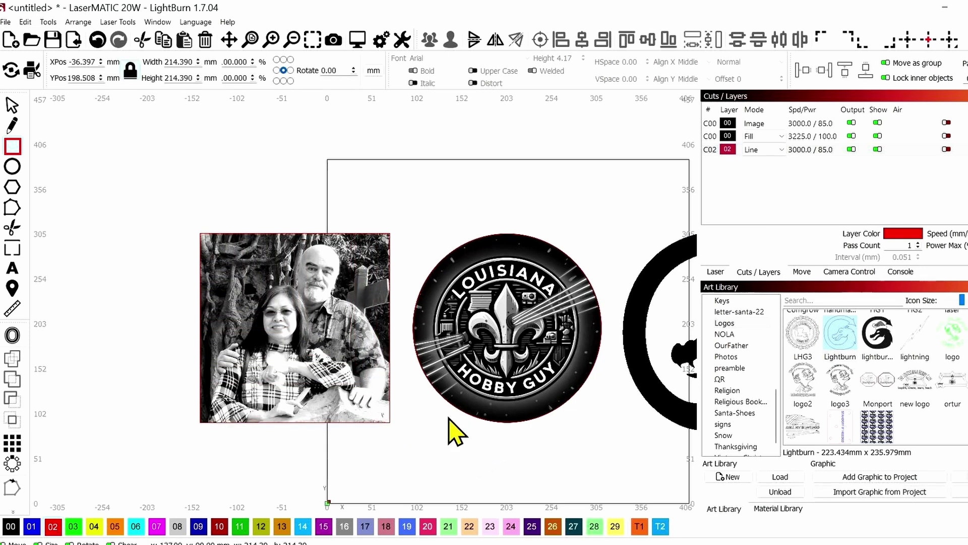
{"action": "scroll", "coordinate": [447, 431], "scroll_direction": "down", "scroll_amount": 1}
{"action": "left_click_drag", "start_coordinate": [530, 467], "coordinate": [422, 414]}
Step: Select the 214.000 × 226.015 mm dragon graphic, viewing and dismissing its context menu
{"action": "left_click", "coordinate": [12, 106]}
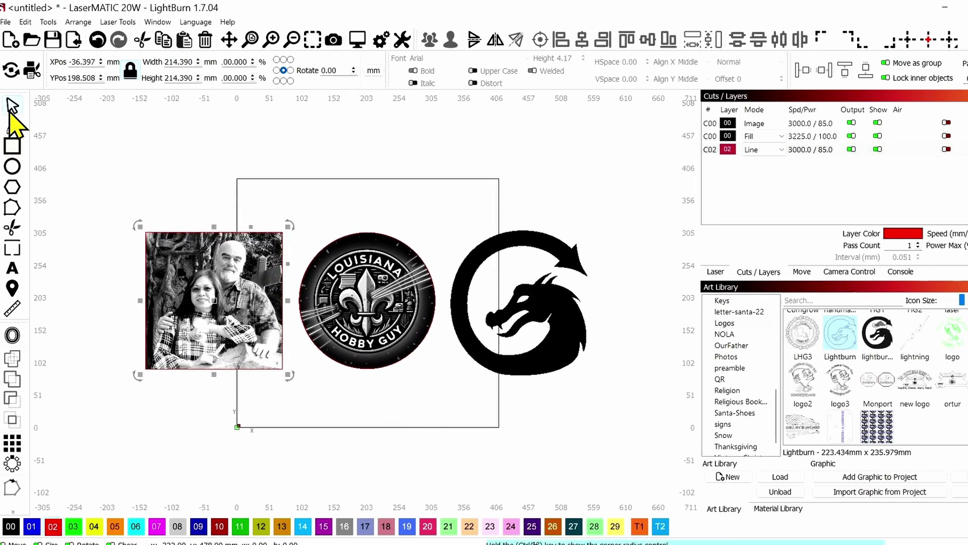
{"action": "left_click", "coordinate": [564, 319]}
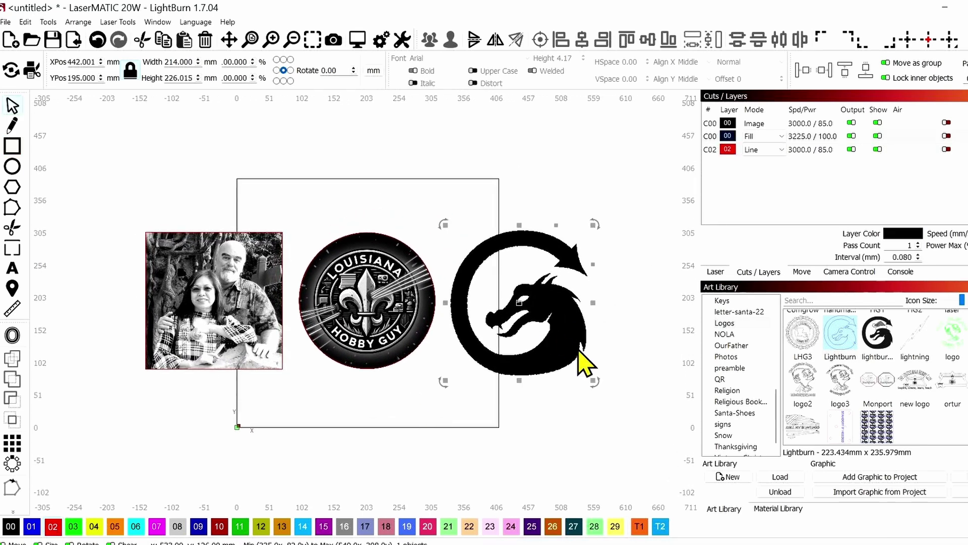
{"action": "right_click", "coordinate": [560, 306]}
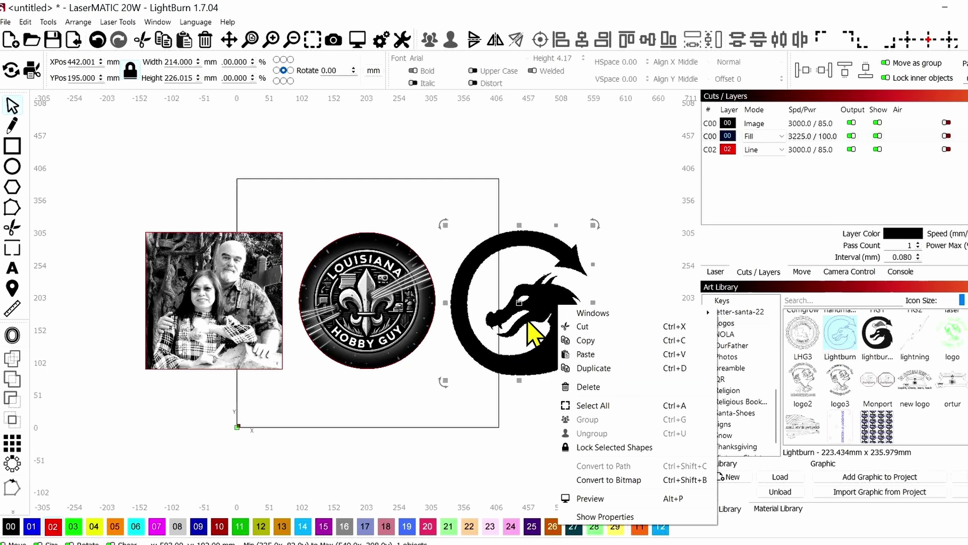
{"action": "left_click", "coordinate": [468, 295]}
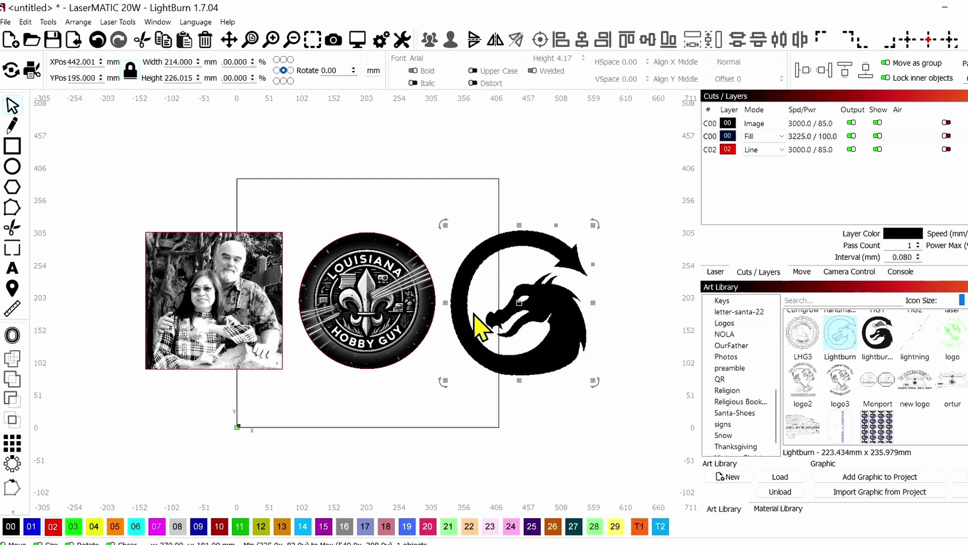
Step: Offset the dragon by distance 0 with Corner style, outward, creating a matching outline
{"action": "left_click", "coordinate": [11, 342]}
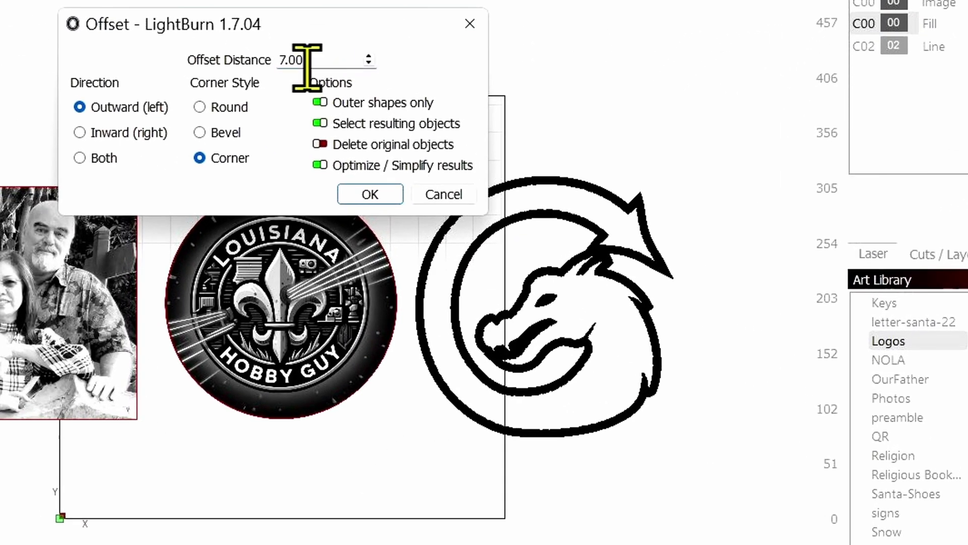
{"action": "left_click_drag", "start_coordinate": [309, 60], "coordinate": [250, 59]}
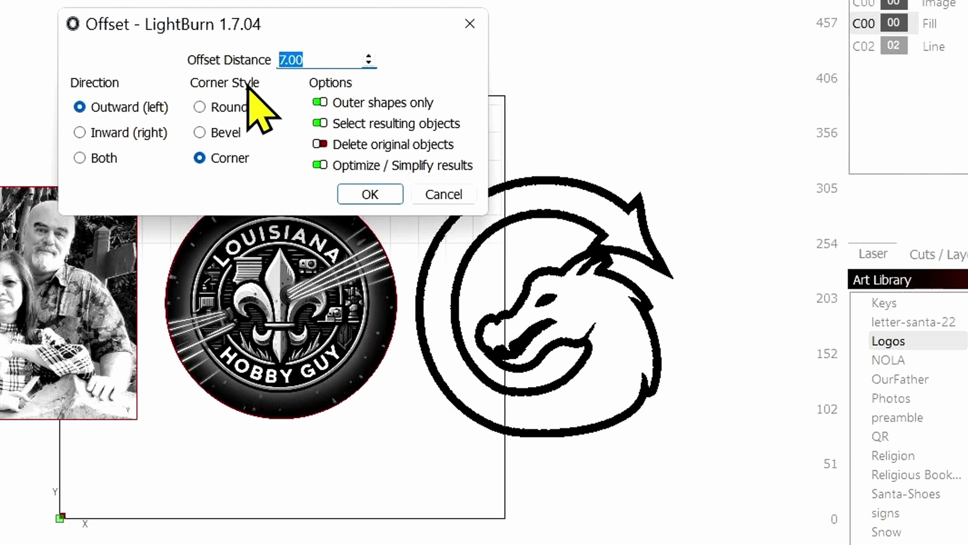
{"action": "type", "text": "0"}
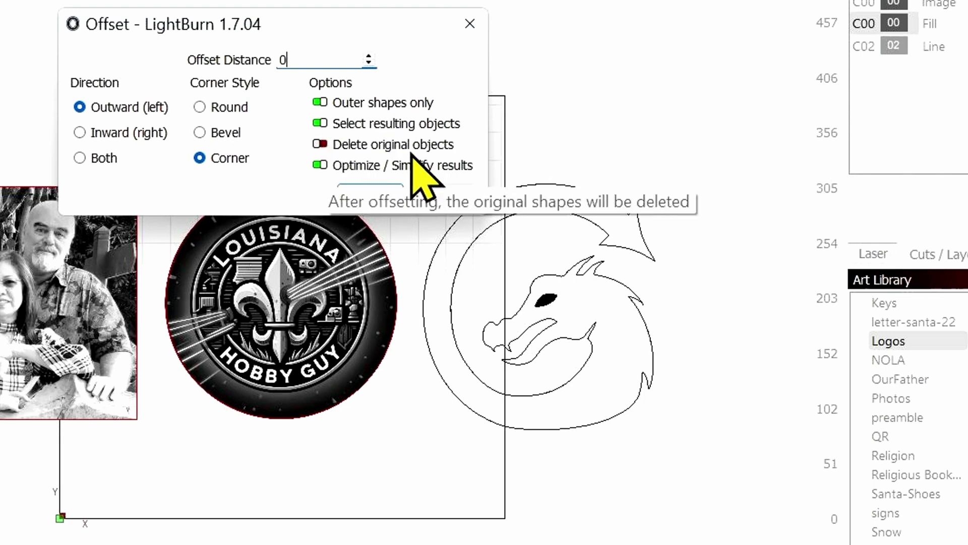
{"action": "left_click", "coordinate": [200, 105]}
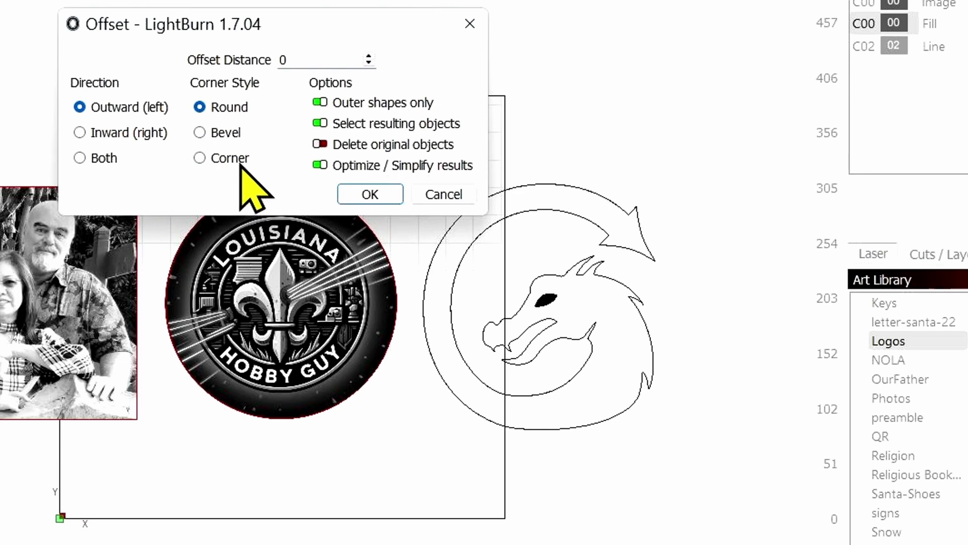
{"action": "left_click", "coordinate": [221, 170]}
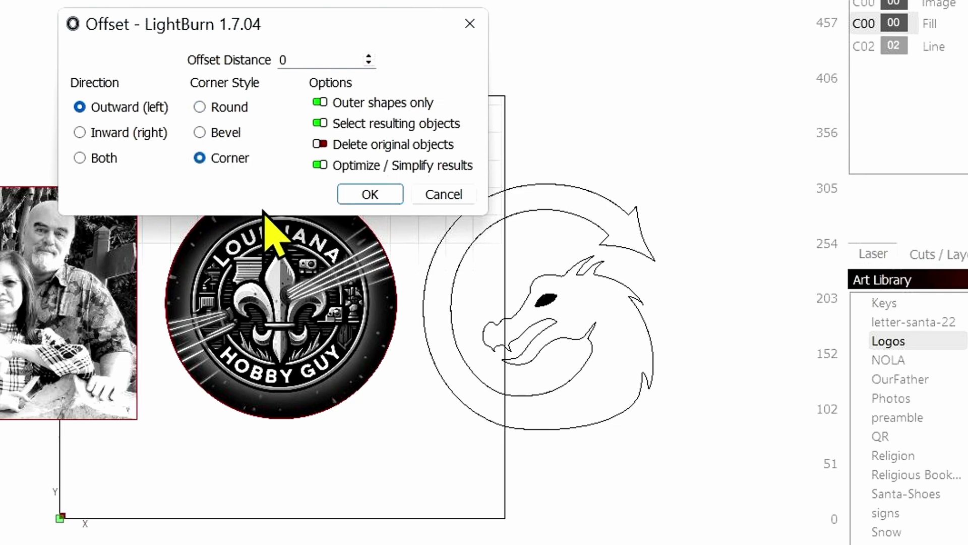
{"action": "left_click", "coordinate": [371, 199]}
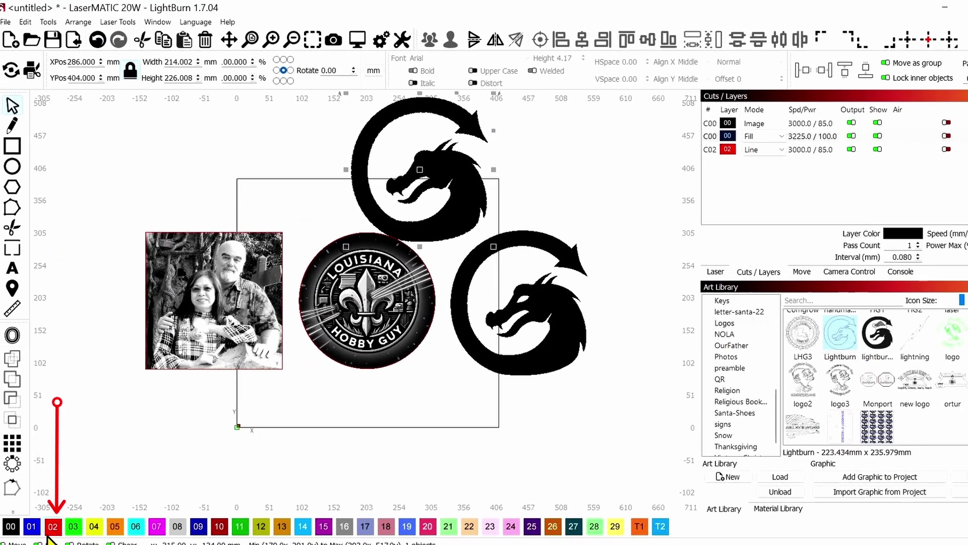
Step: Assign the outline to red layer 02 and align its center with the dragon
{"action": "left_click", "coordinate": [52, 526]}
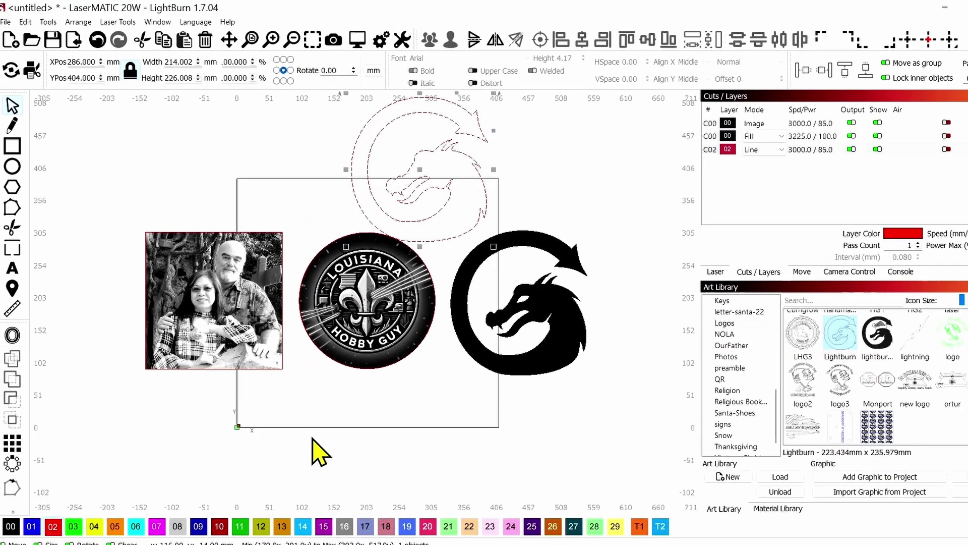
{"action": "left_click_drag", "start_coordinate": [418, 177], "coordinate": [543, 199]}
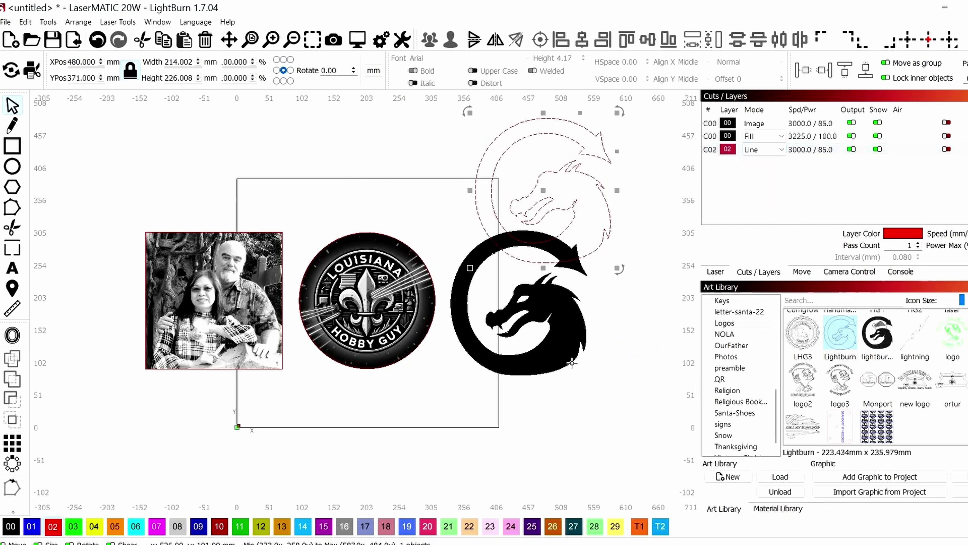
{"action": "left_click", "coordinate": [557, 349], "text": "shift"}
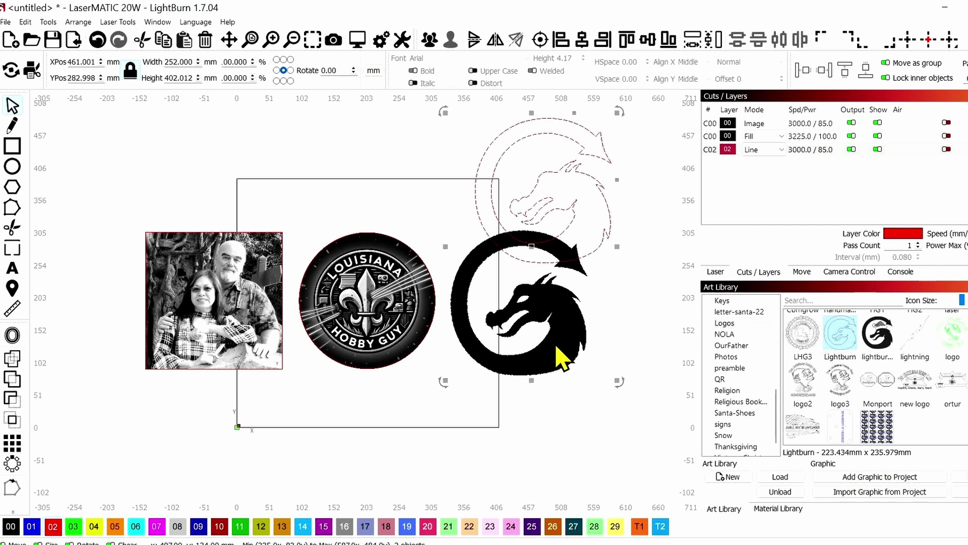
{"action": "left_click", "coordinate": [539, 45]}
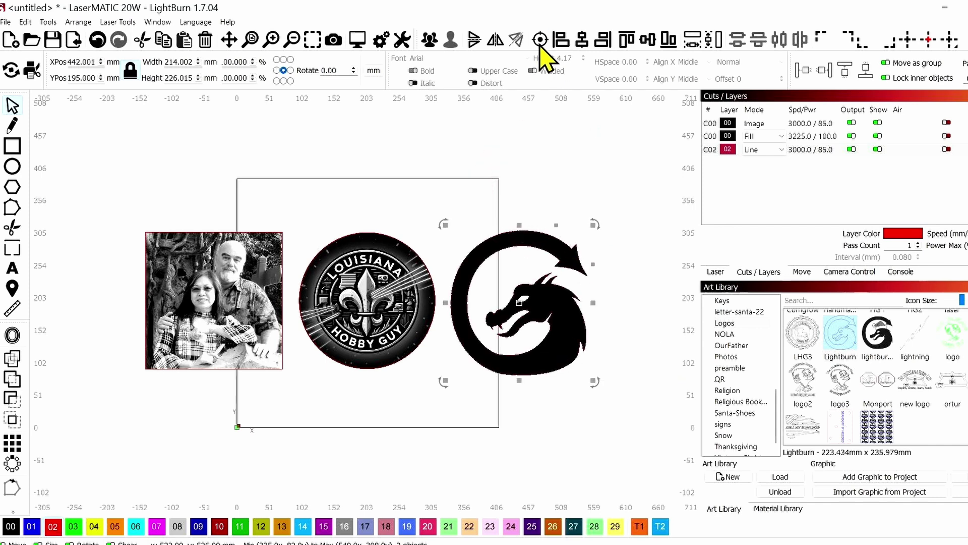
{"action": "scroll", "coordinate": [514, 332], "scroll_direction": "up", "scroll_amount": 2}
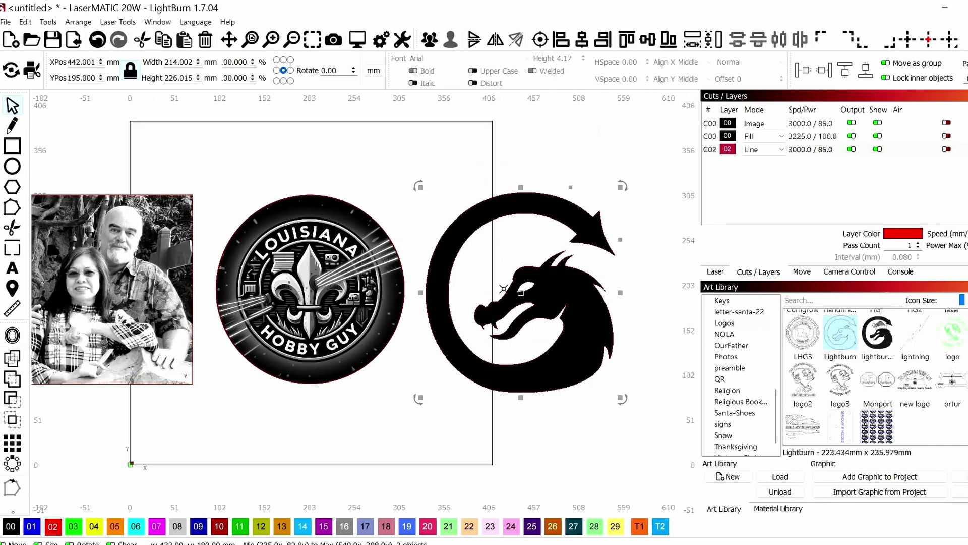